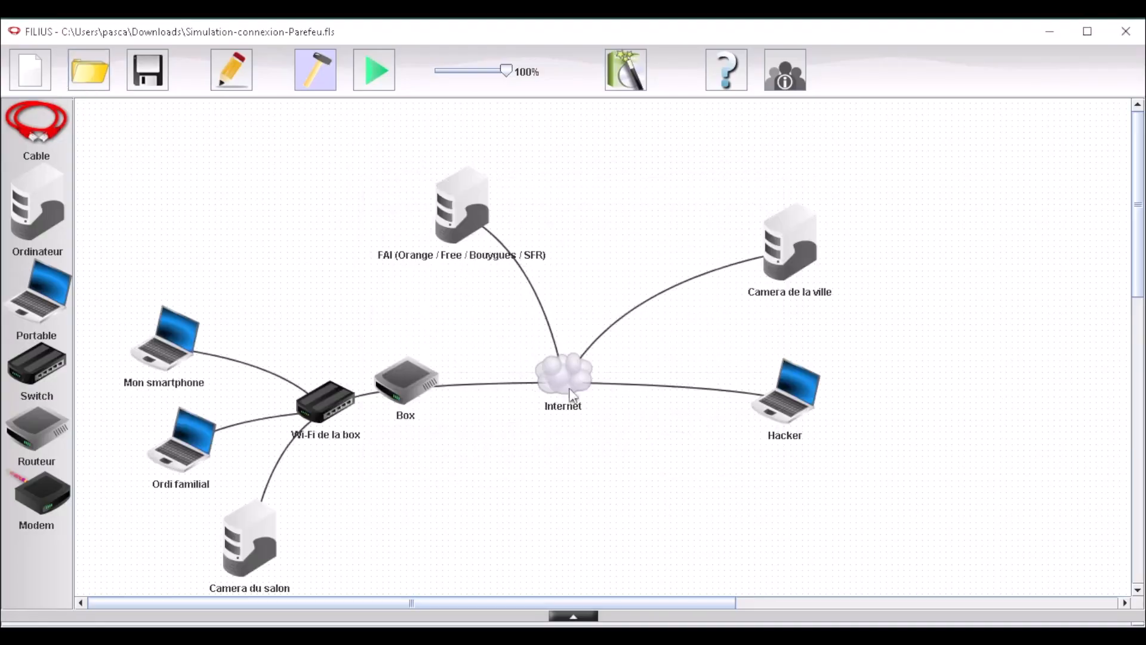
# Slightly reposition Internet, Box, Mon smartphone, Ordi familial, Camera du salon and Wi-Fi de la box in the network diagram
pyautogui.moveTo(566, 374)
pyautogui.mouseDown()
pyautogui.moveTo(574, 385)
pyautogui.moveTo(585, 378)
pyautogui.mouseUp()
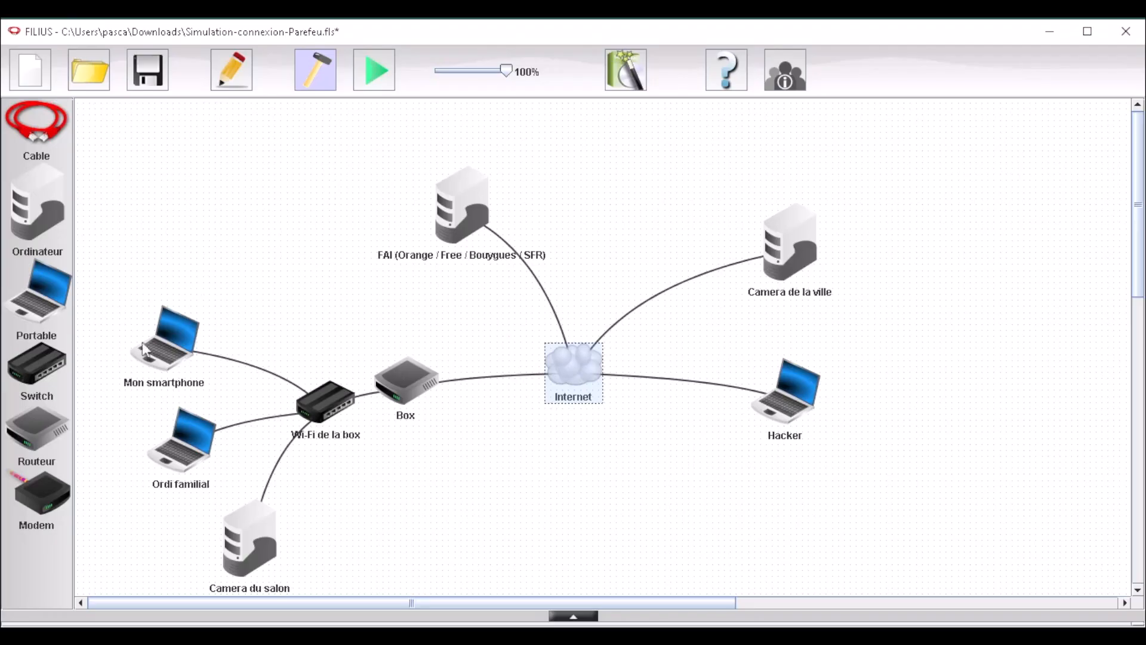
pyautogui.moveTo(411, 388)
pyautogui.mouseDown()
pyautogui.moveTo(425, 375)
pyautogui.moveTo(413, 381)
pyautogui.mouseUp()
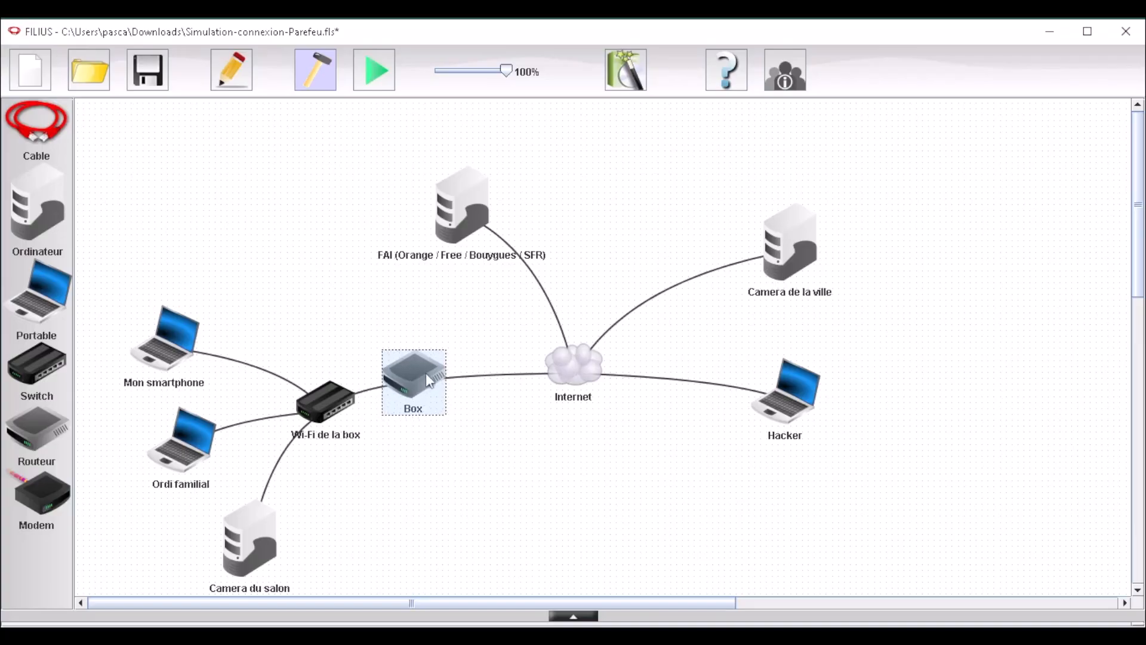
pyautogui.moveTo(167, 340)
pyautogui.mouseDown()
pyautogui.moveTo(198, 298)
pyautogui.moveTo(160, 354)
pyautogui.mouseUp()
pyautogui.moveTo(186, 455)
pyautogui.mouseDown()
pyautogui.moveTo(154, 441)
pyautogui.moveTo(174, 463)
pyautogui.mouseUp()
pyautogui.moveTo(250, 536)
pyautogui.mouseDown()
pyautogui.moveTo(260, 507)
pyautogui.moveTo(263, 526)
pyautogui.mouseUp()
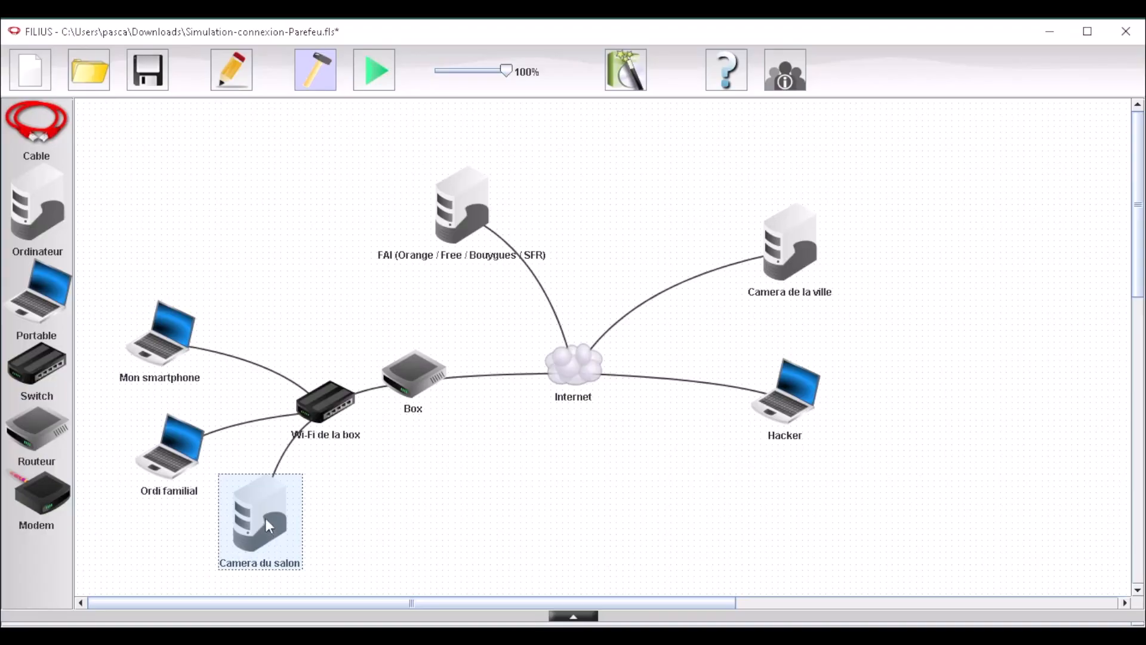
pyautogui.moveTo(333, 412)
pyautogui.mouseDown()
pyautogui.moveTo(347, 451)
pyautogui.moveTo(321, 406)
pyautogui.moveTo(328, 418)
pyautogui.moveTo(342, 398)
pyautogui.mouseUp()
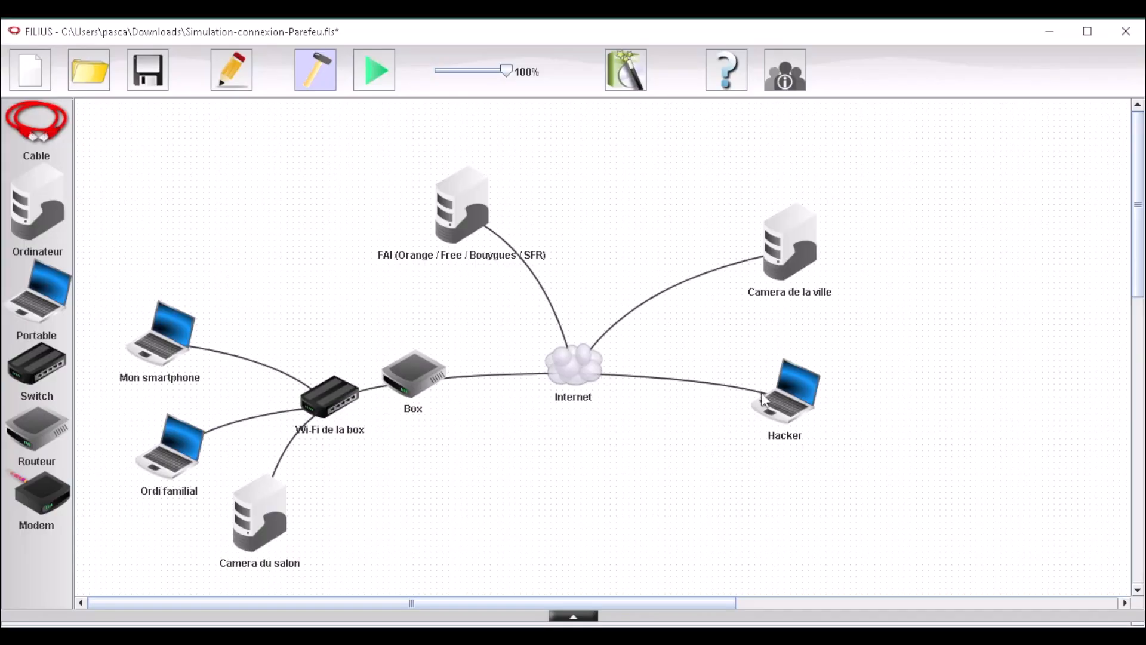
# Move Hacker lower in the diagram and slightly reposition Camera de la ville and the FAI server
pyautogui.moveTo(782, 392); pyautogui.dragTo(784, 443)
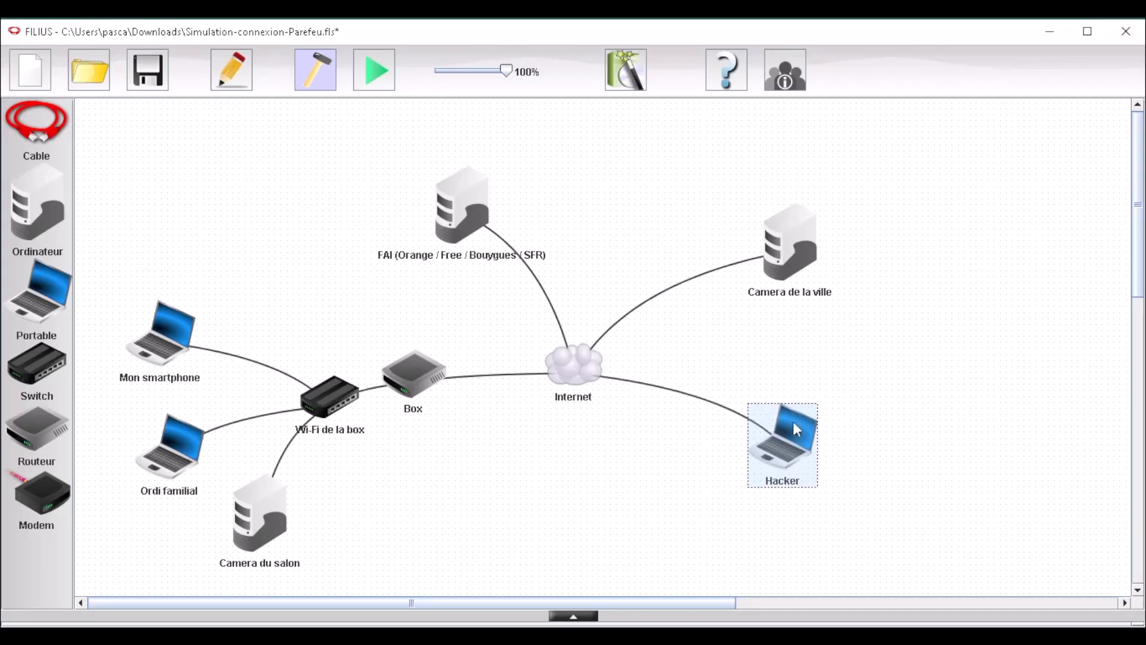
pyautogui.moveTo(793, 269)
pyautogui.mouseDown()
pyautogui.moveTo(787, 296)
pyautogui.moveTo(789, 269)
pyautogui.mouseUp()
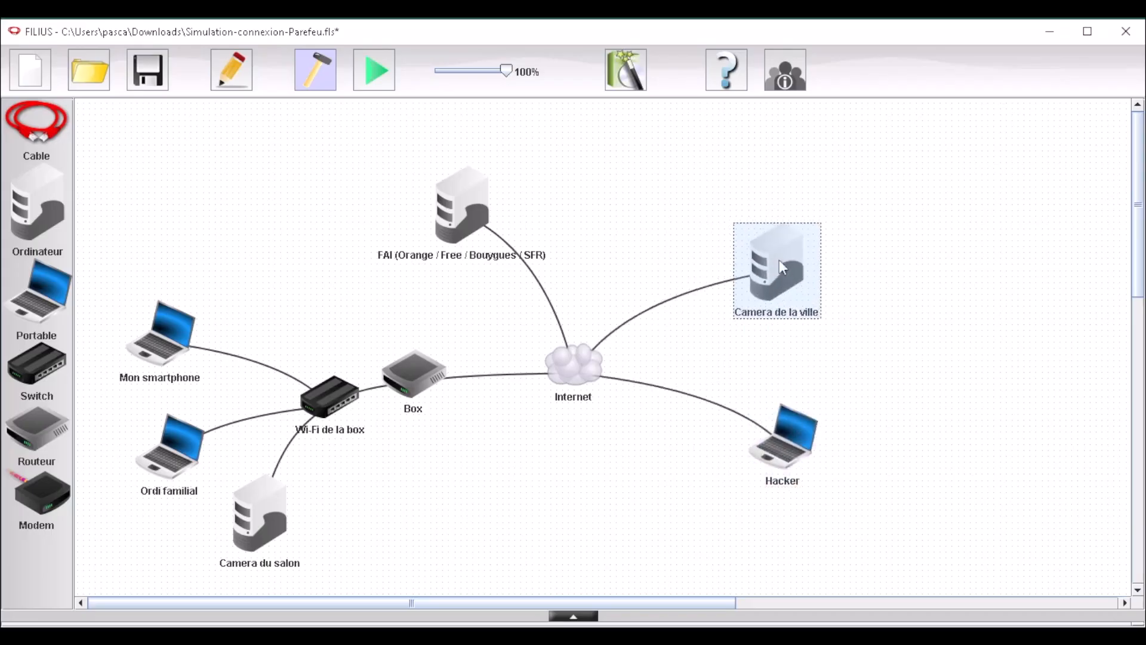
pyautogui.moveTo(775, 254); pyautogui.dragTo(776, 243)
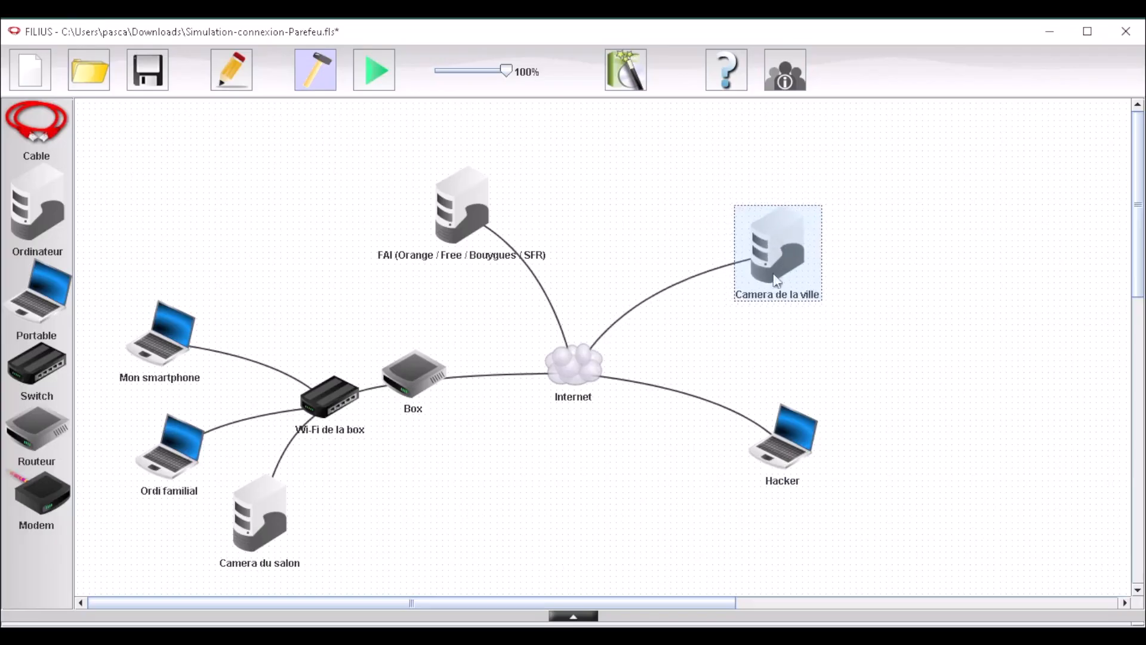
pyautogui.moveTo(454, 222)
pyautogui.mouseDown()
pyautogui.moveTo(477, 212)
pyautogui.moveTo(464, 231)
pyautogui.mouseUp()
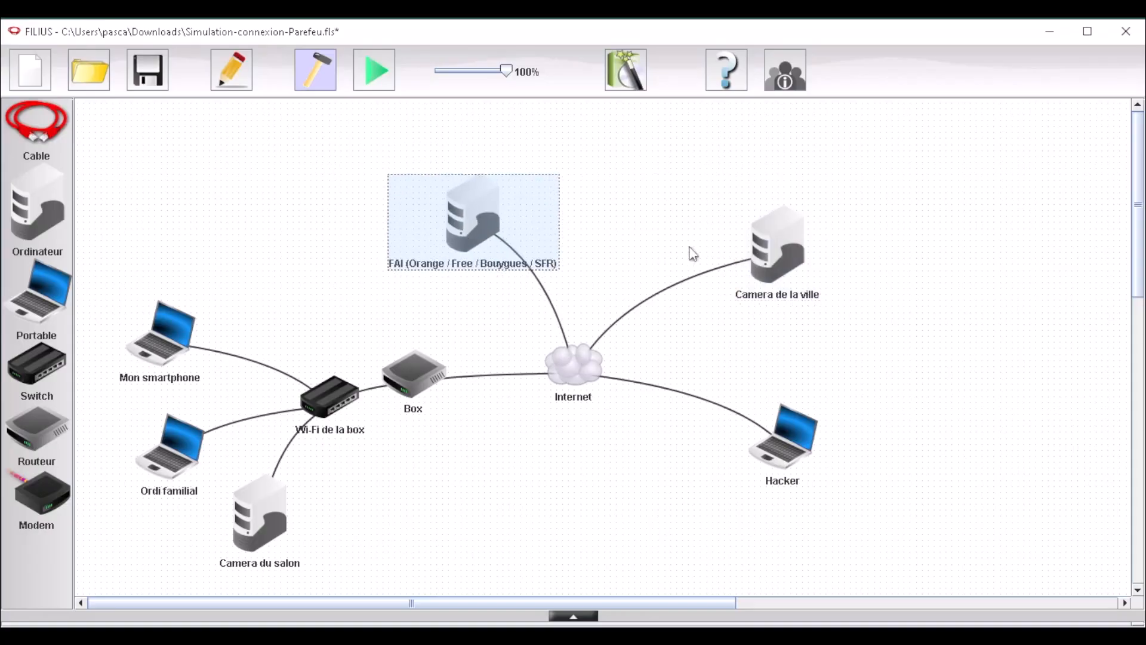
pyautogui.click(459, 464)
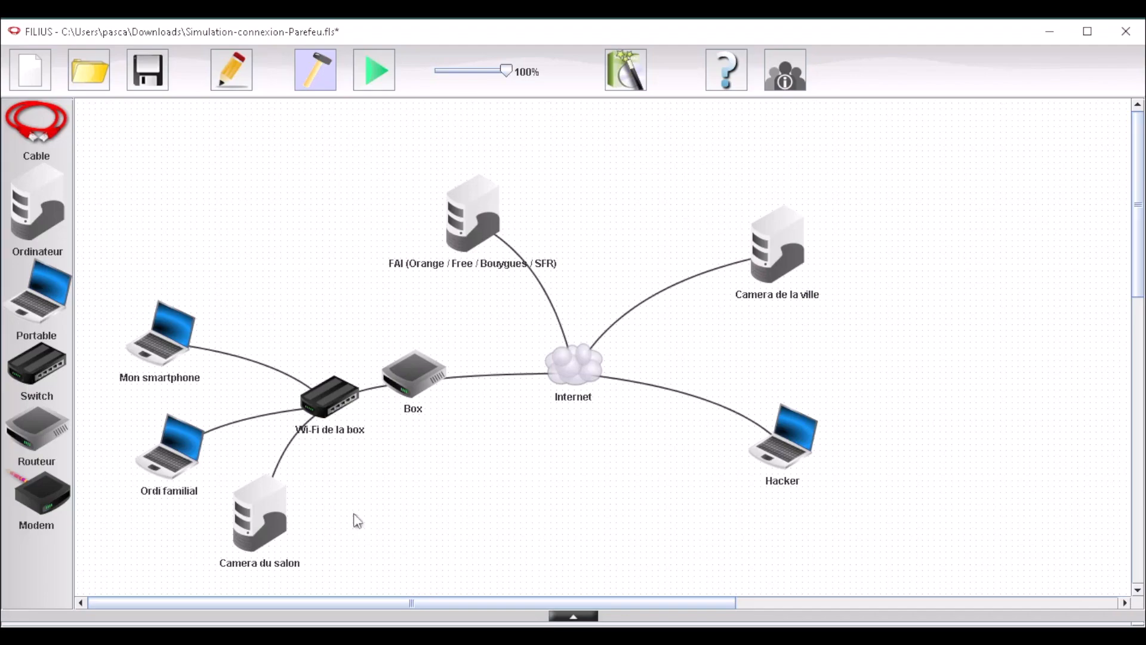
# Check the IP configuration of Camera du salon and of Mon smartphone
pyautogui.doubleClick(274, 517)
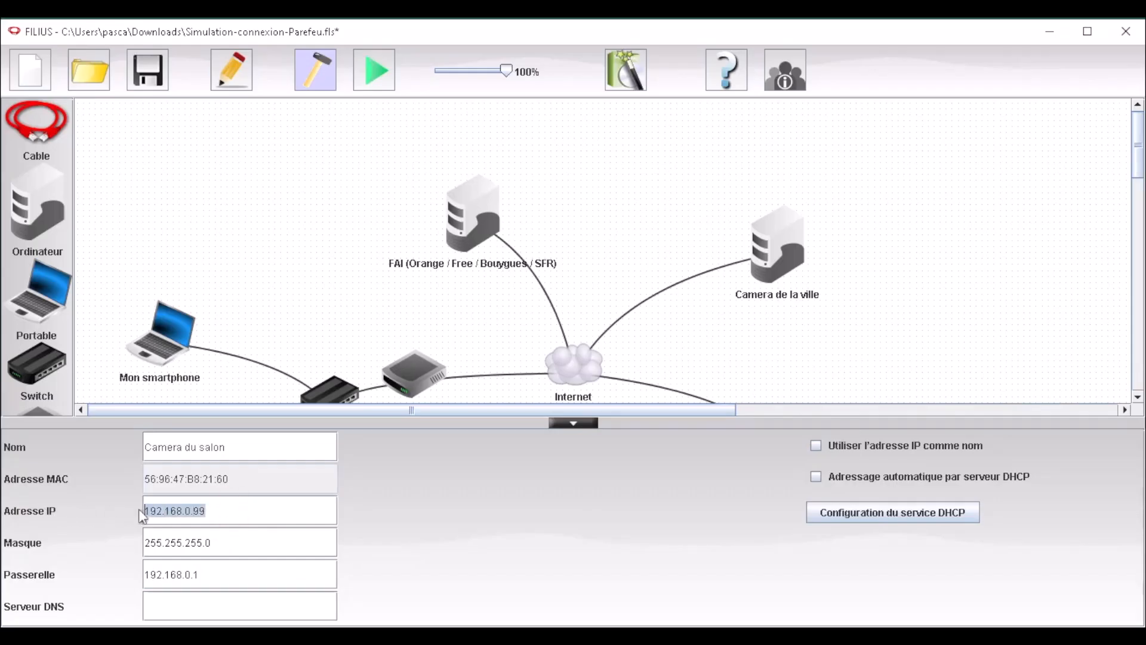
pyautogui.click(261, 332)
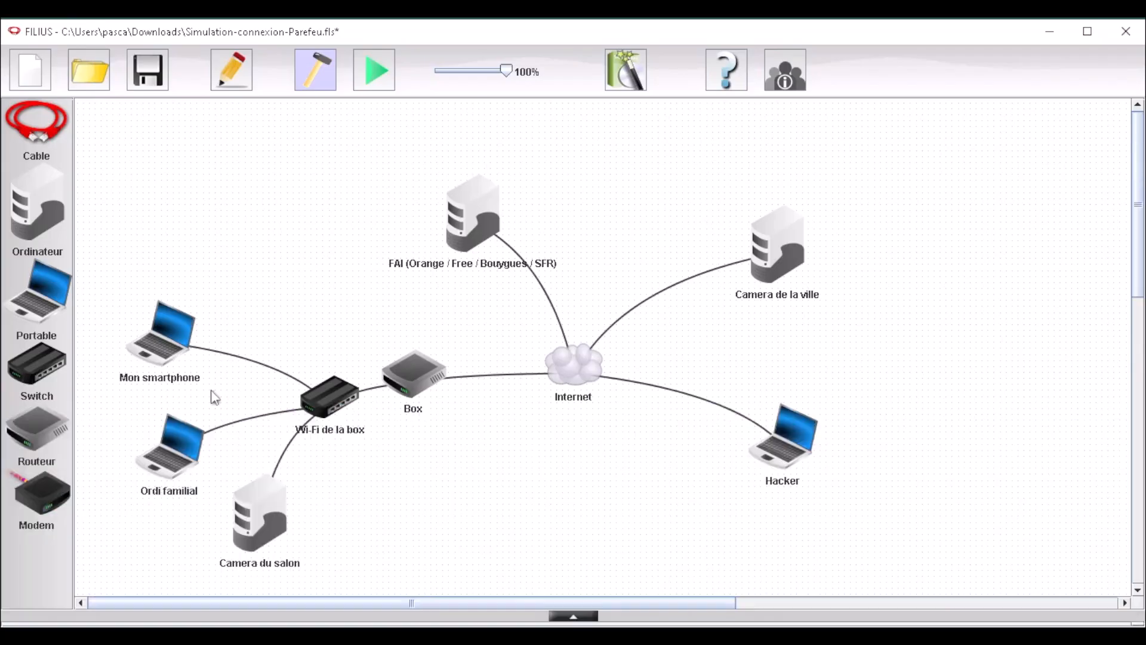
pyautogui.click(181, 339)
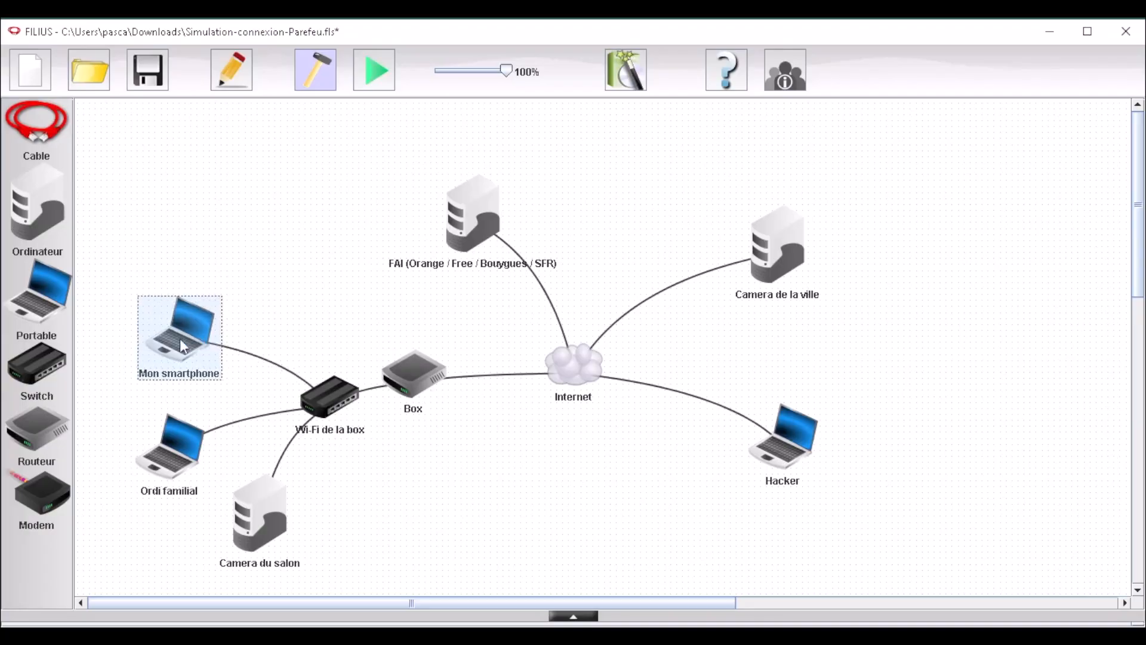
pyautogui.doubleClick(181, 338)
pyautogui.click(248, 297)
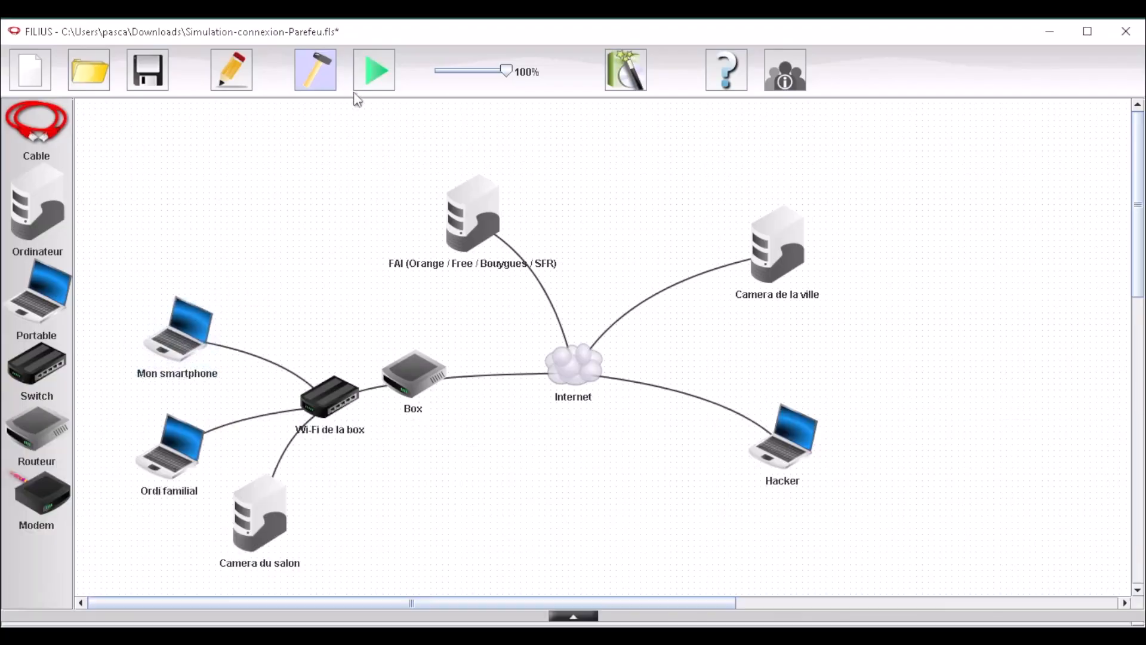
# Start the simulation and open the web browser on Mon smartphone
pyautogui.click(376, 71)
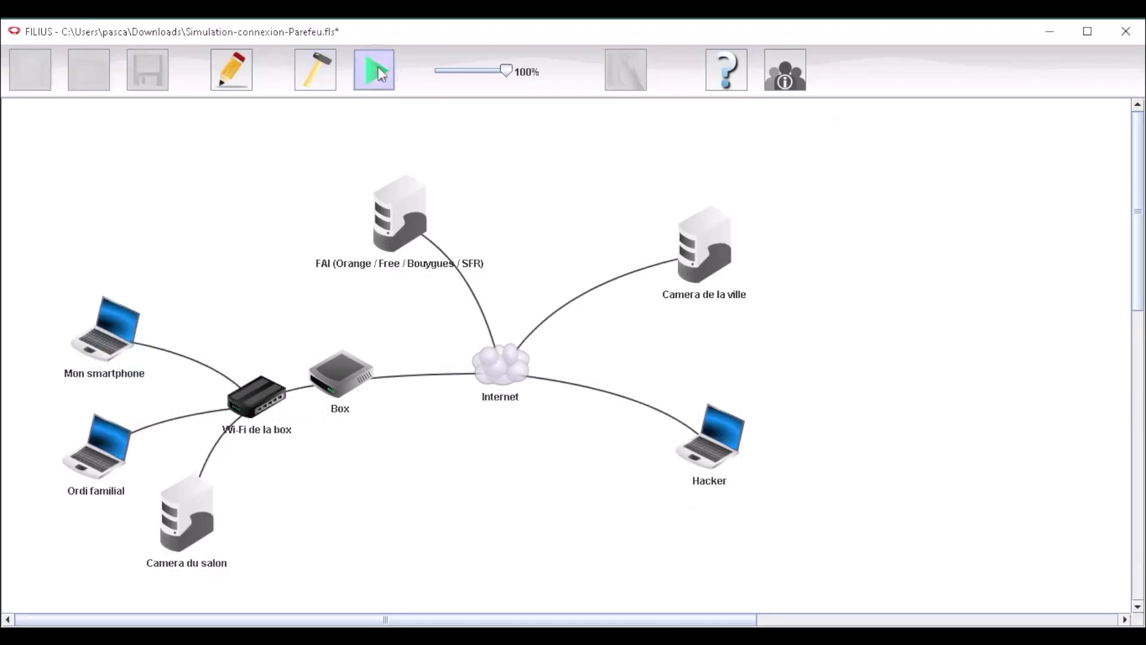
pyautogui.click(106, 348)
pyautogui.moveTo(255, 35); pyautogui.dragTo(730, 218)
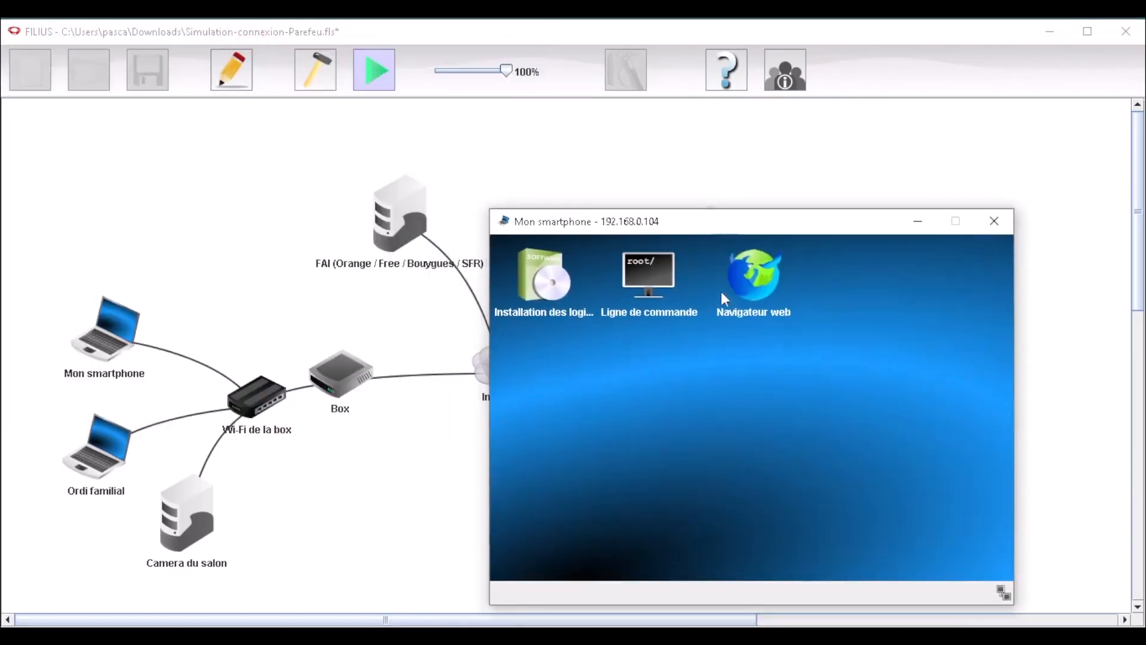
pyautogui.click(765, 275)
# Load the living-room camera page at 192.168.0.99 in the smartphone's browser and view it
pyautogui.click(551, 273)
pyautogui.write('192.168')
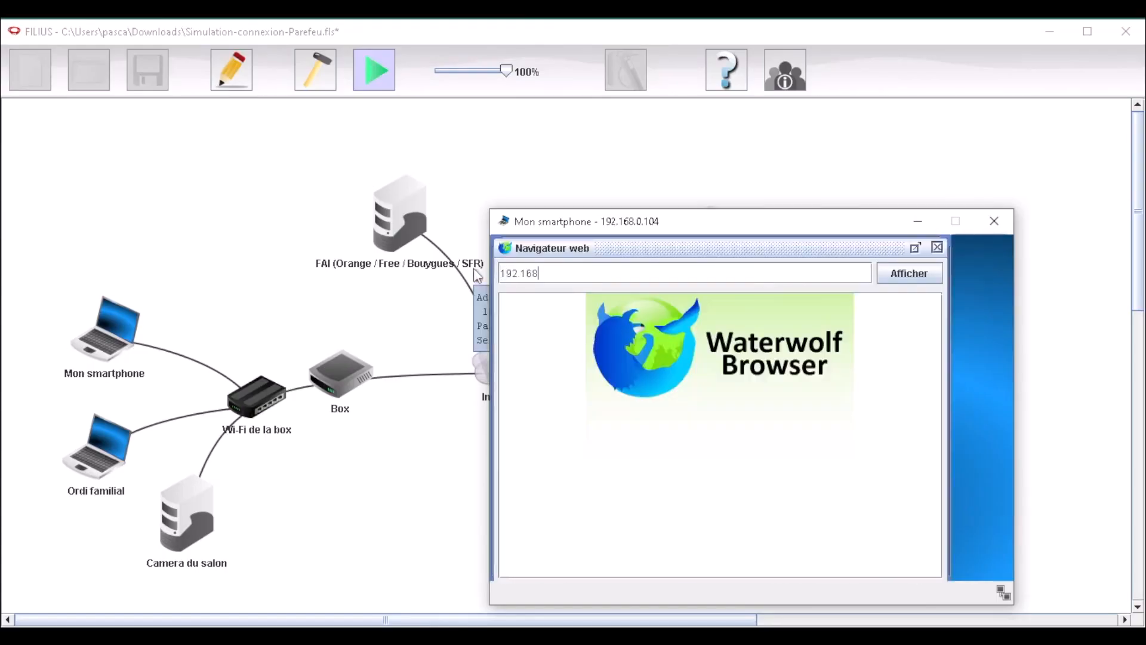
pyautogui.write('.0')
pyautogui.write('.99')
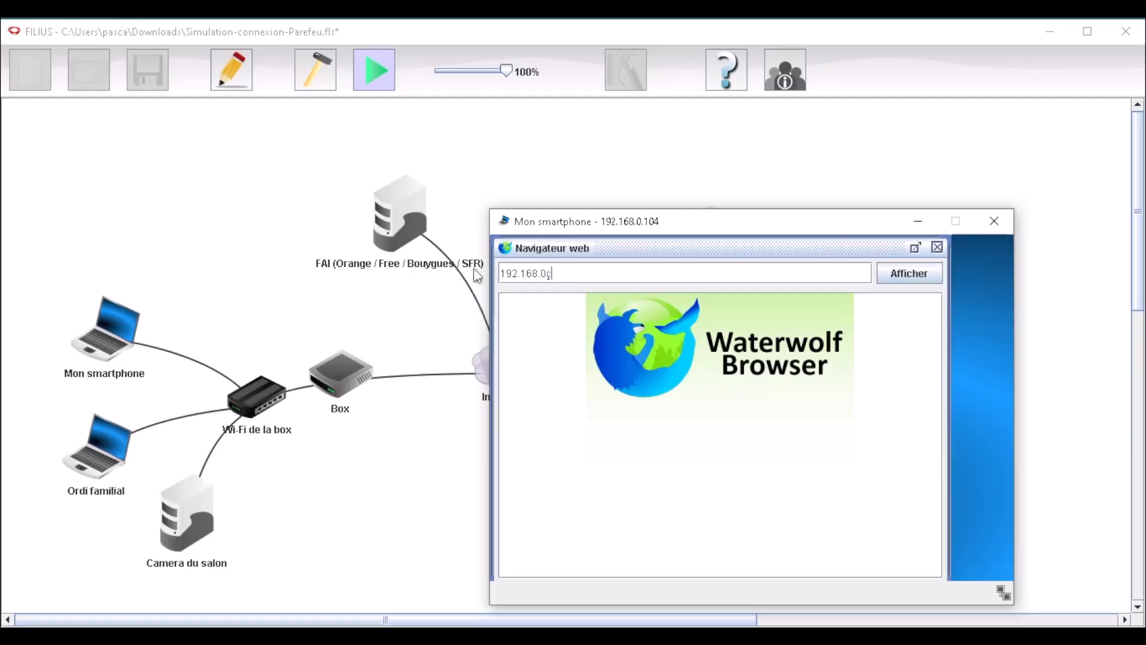
pyautogui.press('Return')
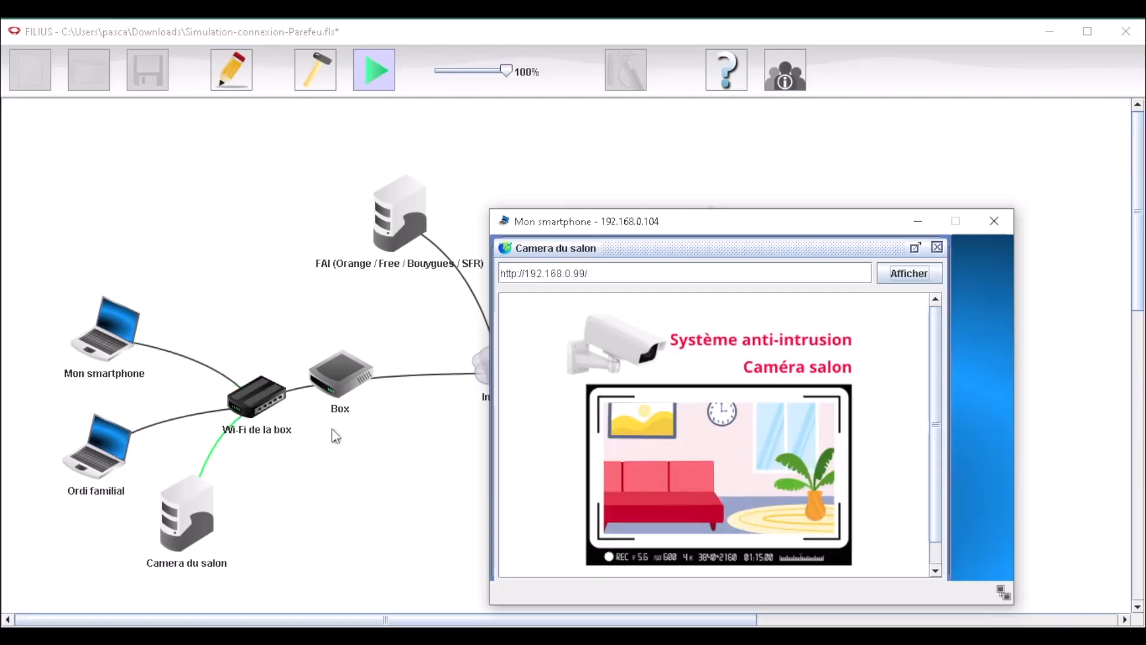
pyautogui.scroll(-1, 763, 471)
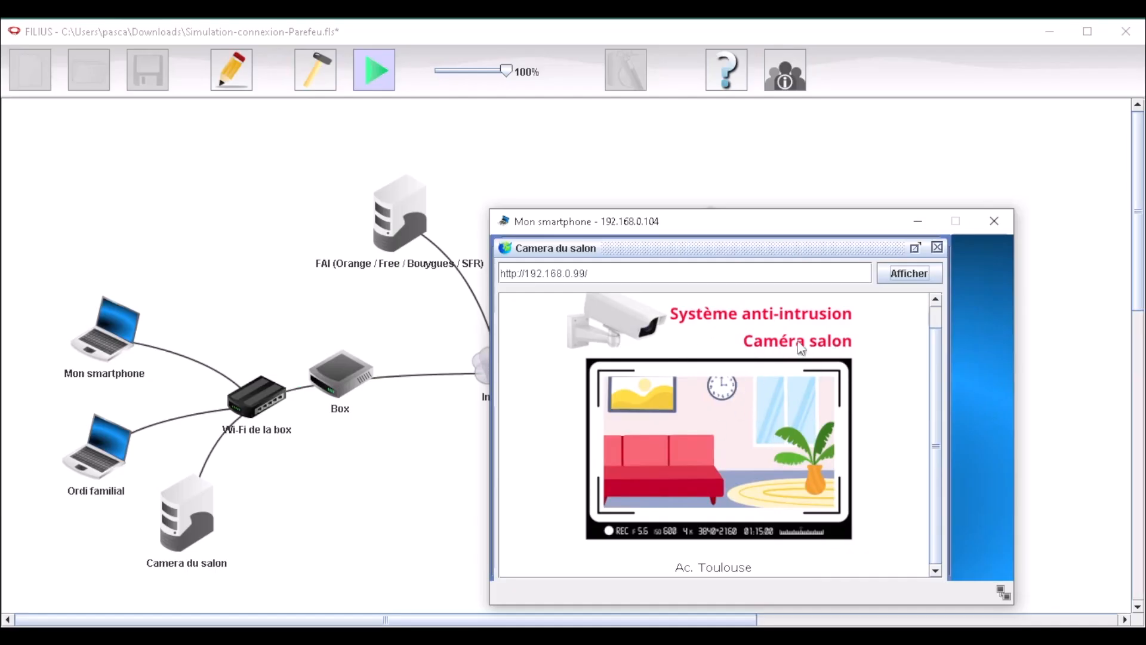
# Close the smartphone's desktop, return to design mode and check the IP configuration of Camera de la ville
pyautogui.click(995, 222)
pyautogui.click(301, 74)
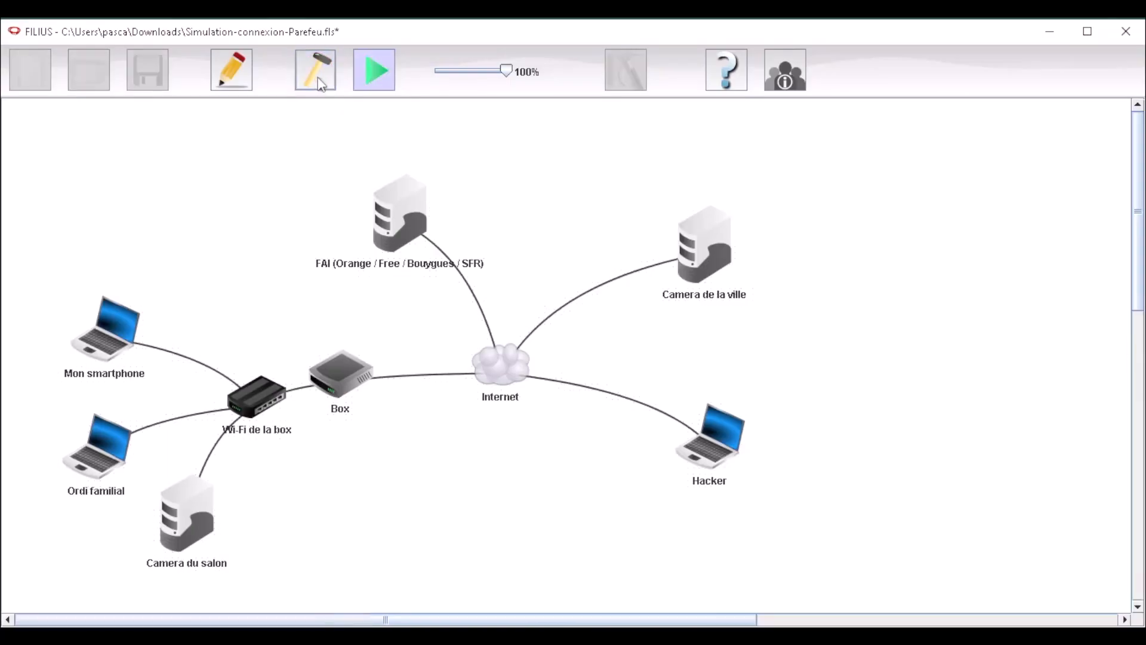
pyautogui.click(315, 75)
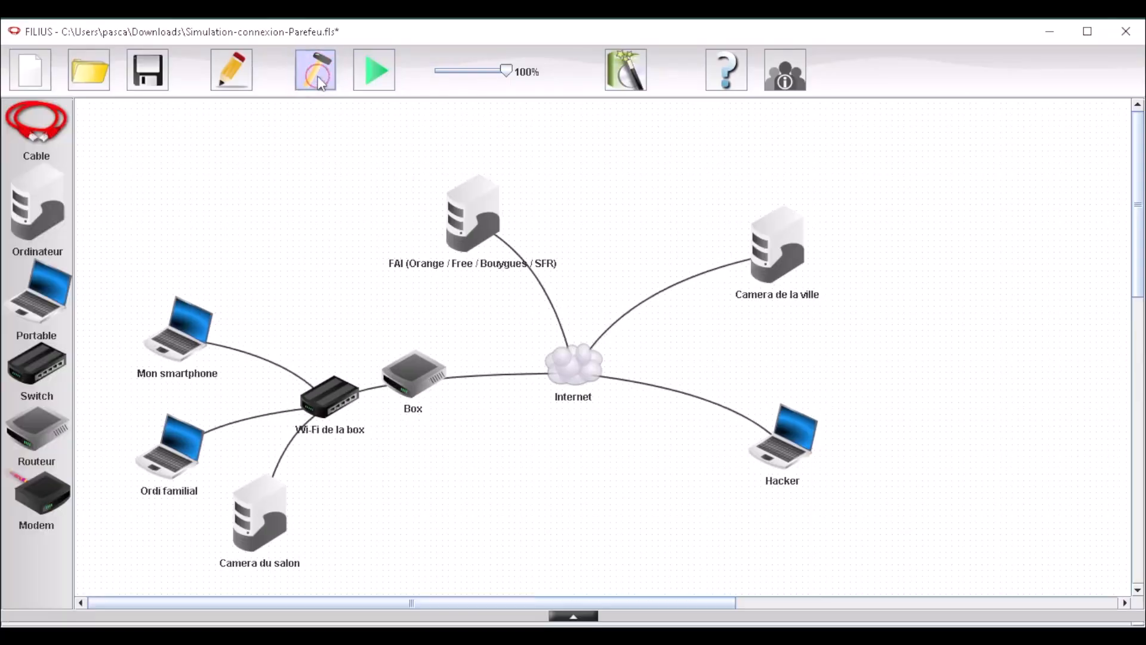
pyautogui.doubleClick(780, 255)
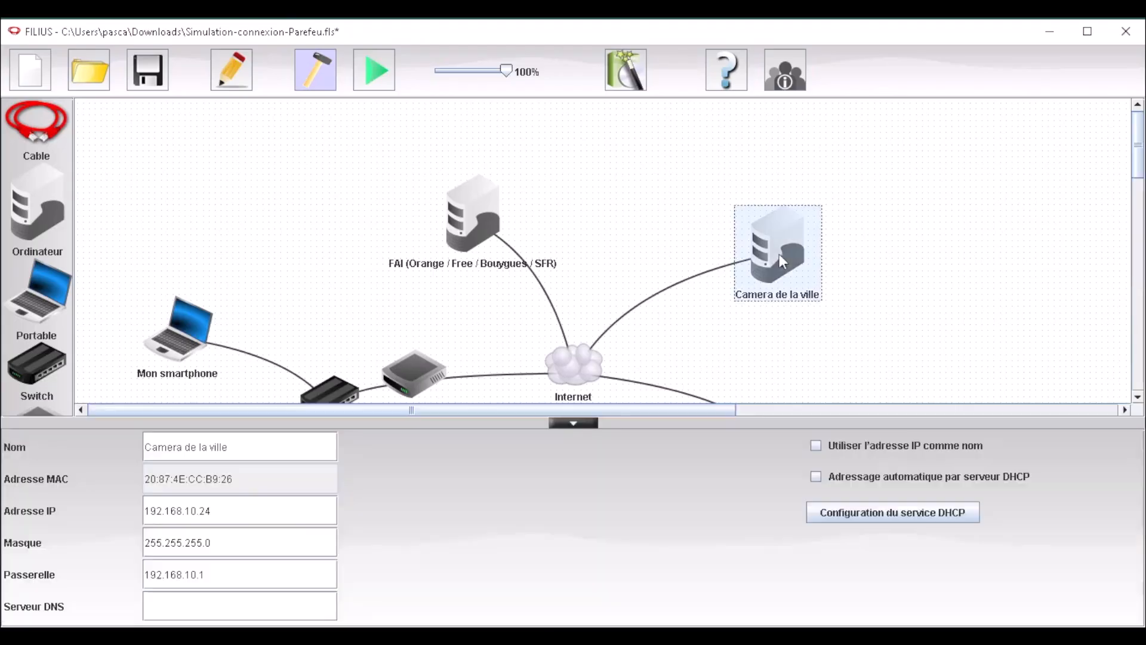
pyautogui.click(342, 327)
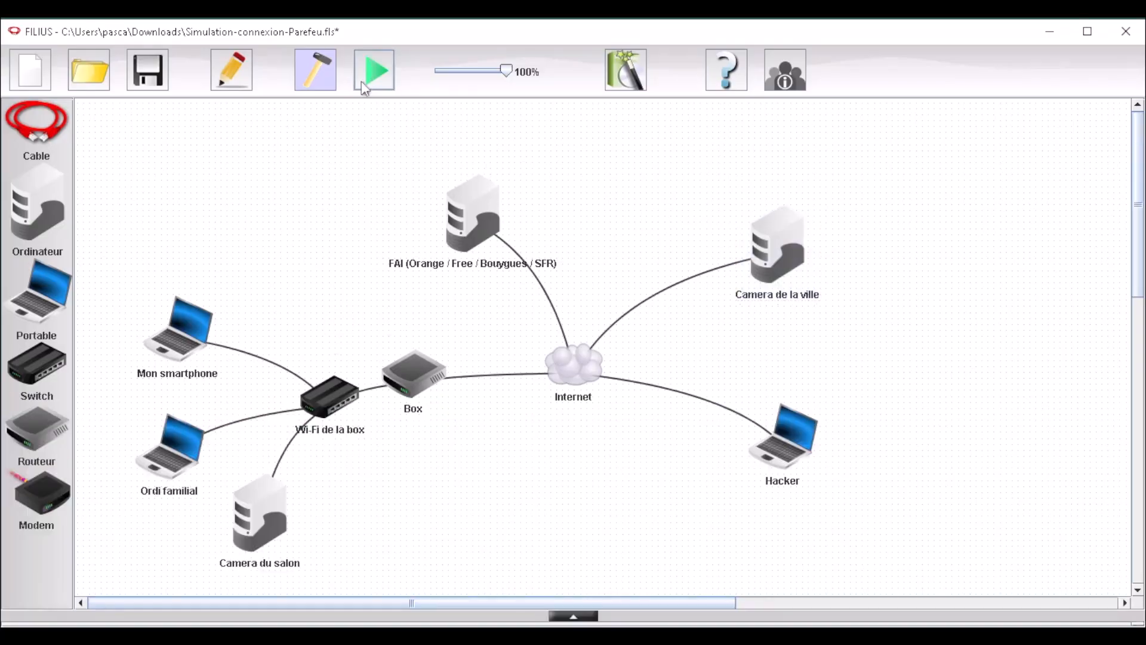
# Restart the simulation and reopen the web browser on Mon smartphone
pyautogui.click(374, 72)
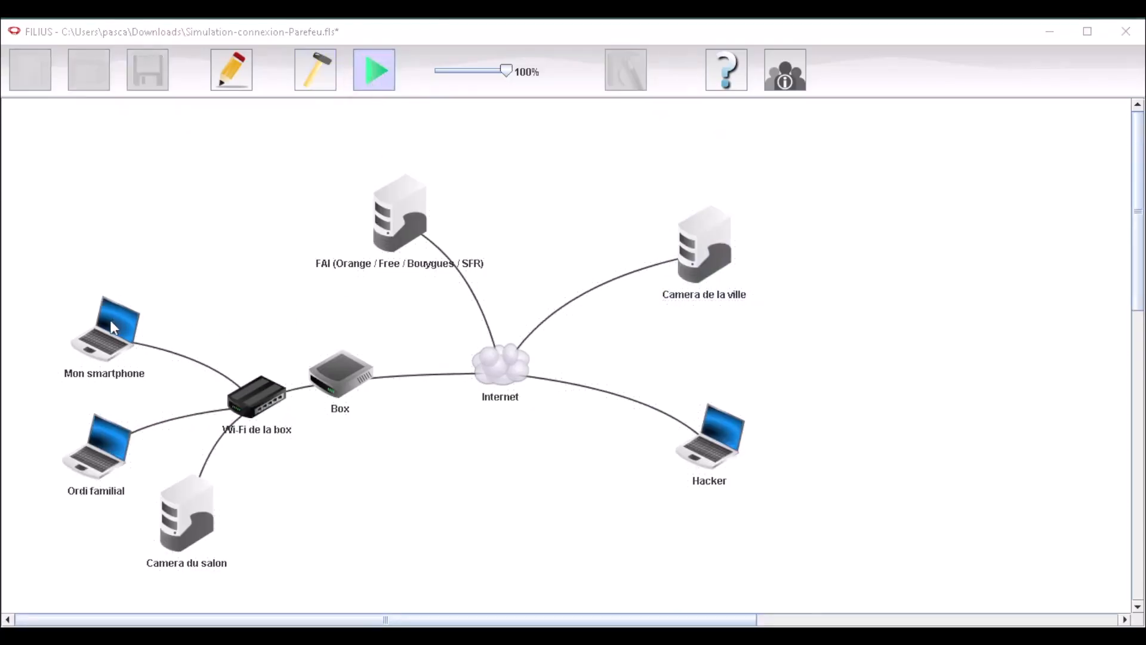
pyautogui.click(111, 320)
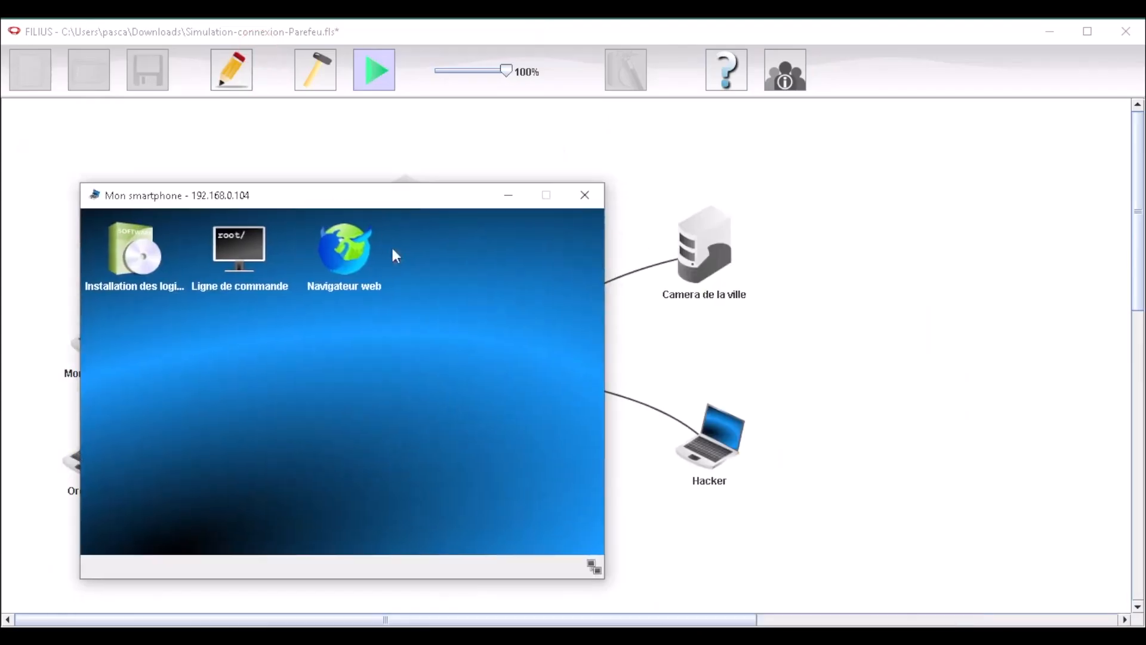
pyautogui.click(353, 253)
# Load the city camera page at 192.168.10.24 in the smartphone's browser, keeping the network diagram in view
pyautogui.tripleClick(134, 246)
pyautogui.press('BackSpace')
pyautogui.write('192.168')
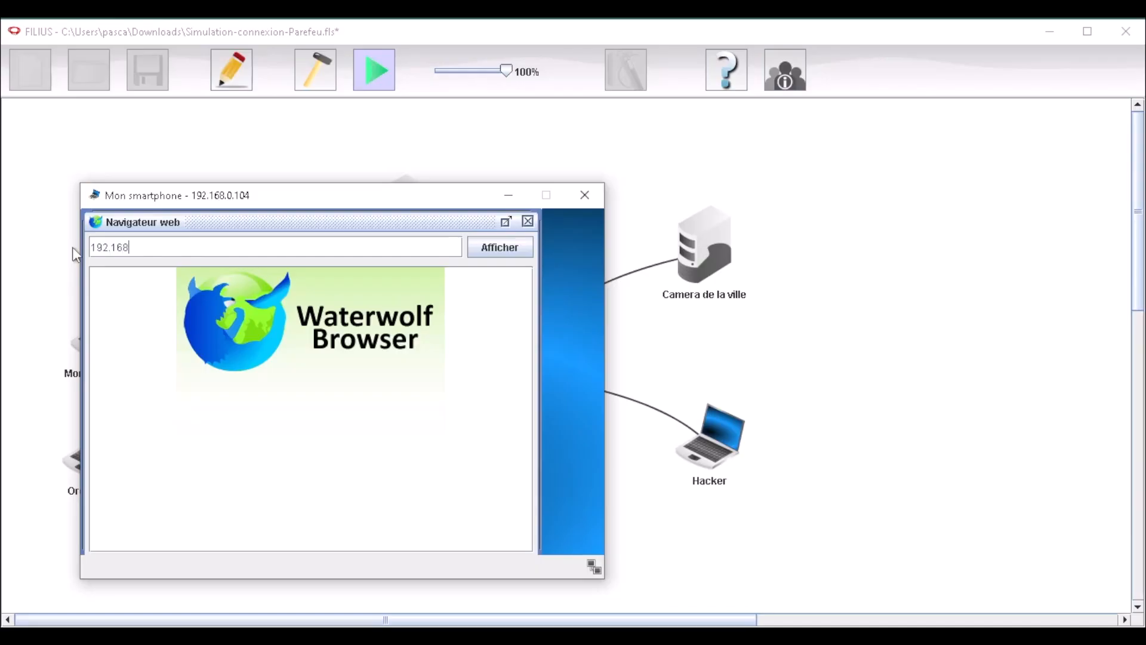
pyautogui.write('.10.24')
pyautogui.press('Return')
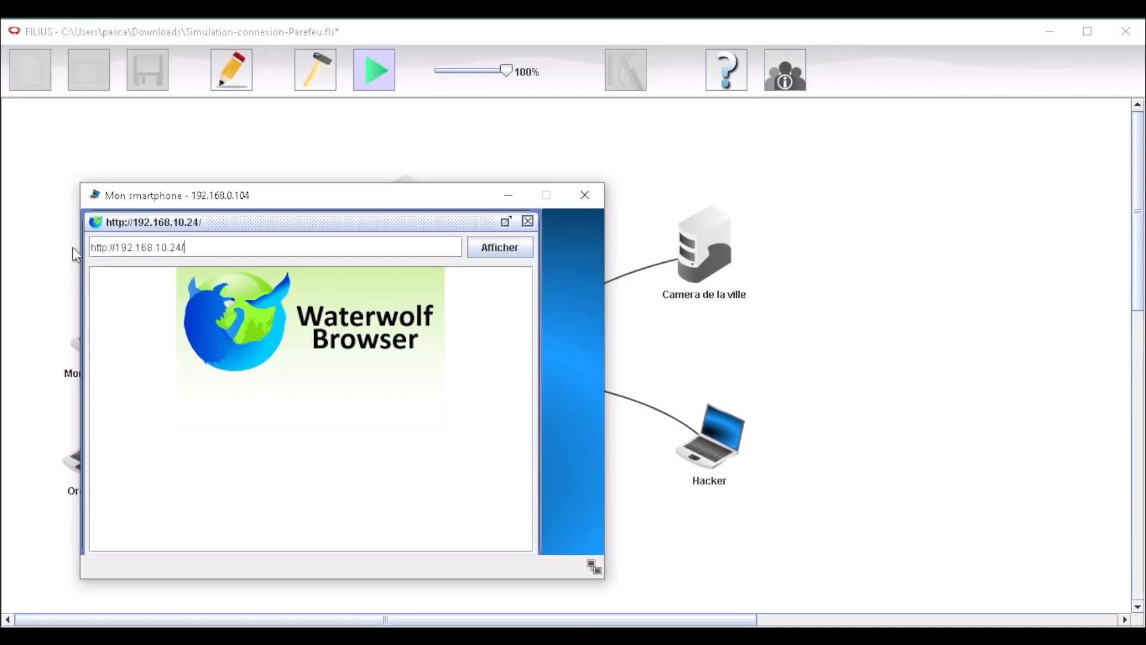
pyautogui.moveTo(320, 200); pyautogui.dragTo(942, 257)
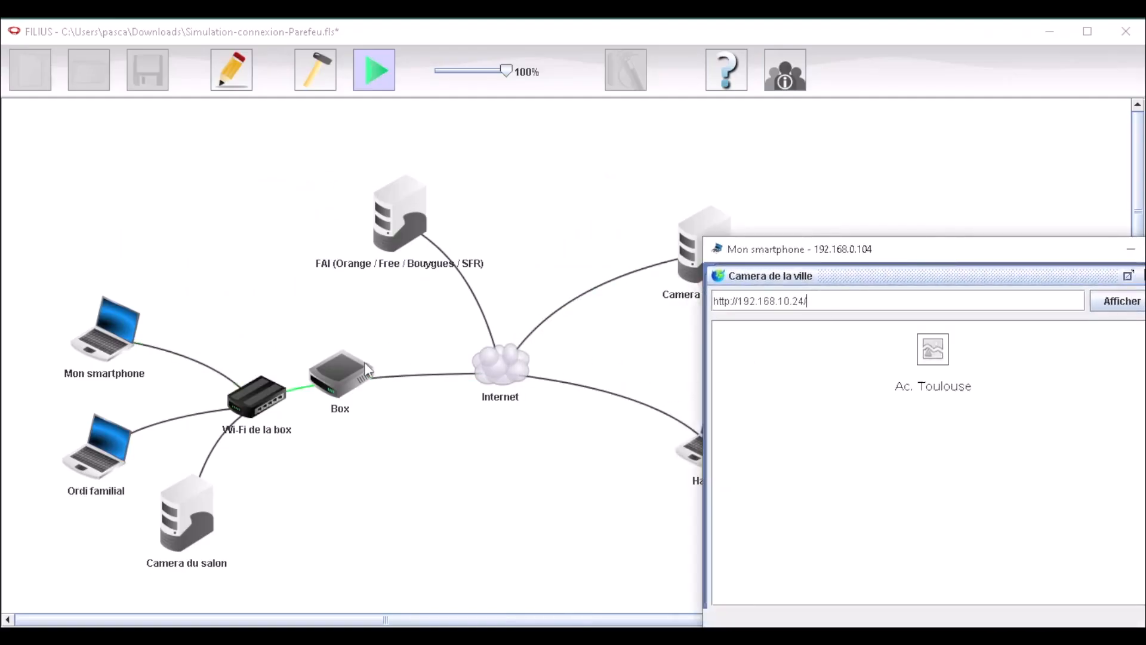
pyautogui.moveTo(966, 251); pyautogui.dragTo(871, 200)
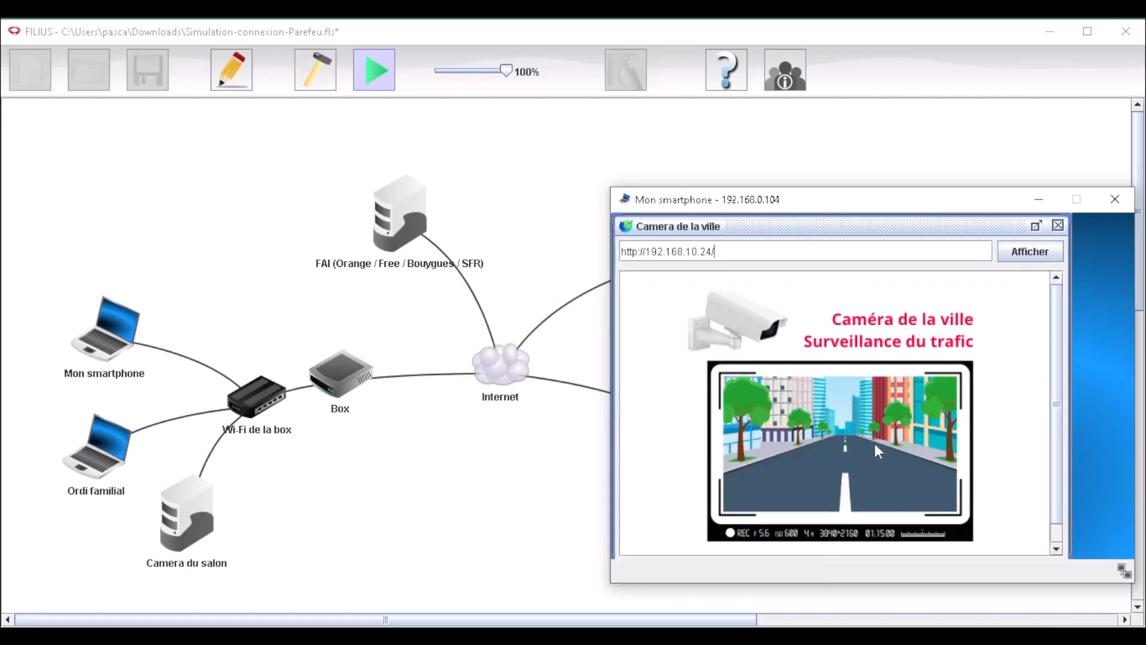
pyautogui.moveTo(924, 206); pyautogui.dragTo(829, 172)
pyautogui.scroll(-3, 865, 324)
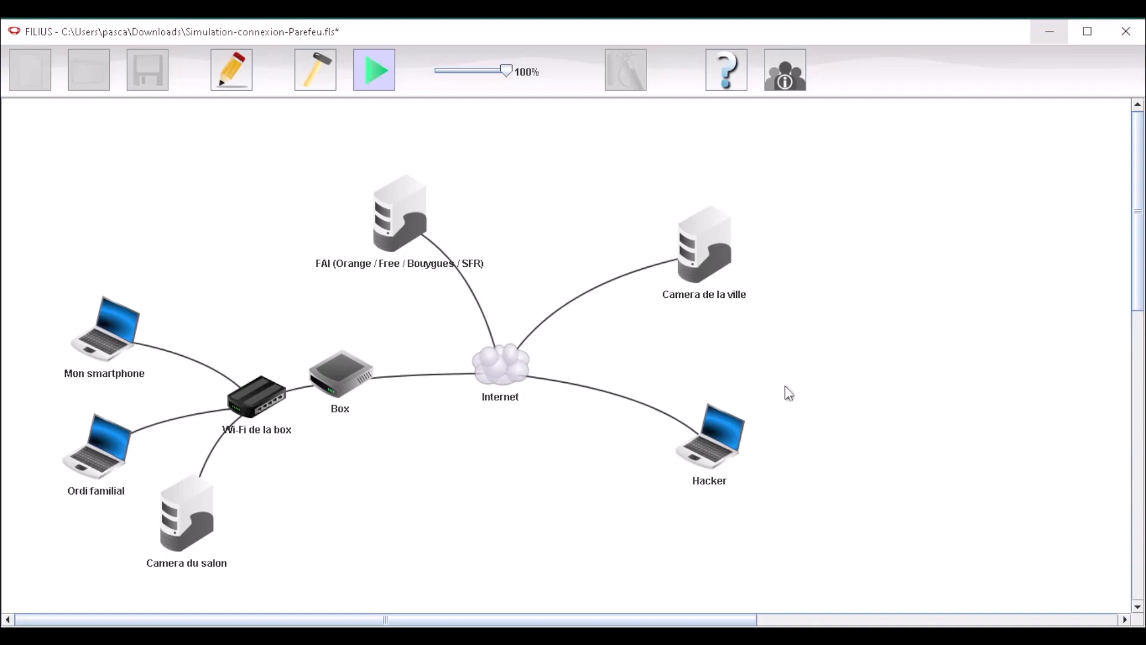
# Open the web browser on the Hacker laptop
pyautogui.moveTo(740, 443)
pyautogui.click(721, 456)
pyautogui.moveTo(840, 62); pyautogui.dragTo(897, 168)
pyautogui.click(857, 223)
# Load the city camera page at 192.168.10.24 in the Hacker's browser and move its window clear of the home network
pyautogui.moveTo(678, 221); pyautogui.dragTo(610, 220)
pyautogui.moveTo(770, 171); pyautogui.dragTo(257, 191)
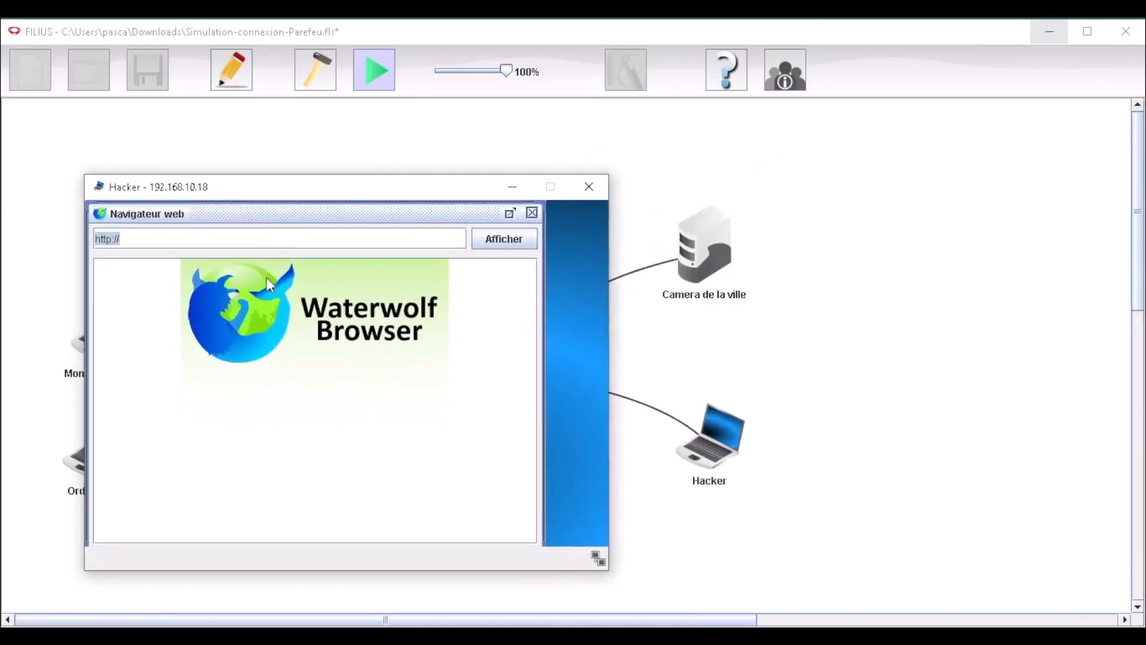
pyautogui.write('192.168.10.24')
pyautogui.press('Return')
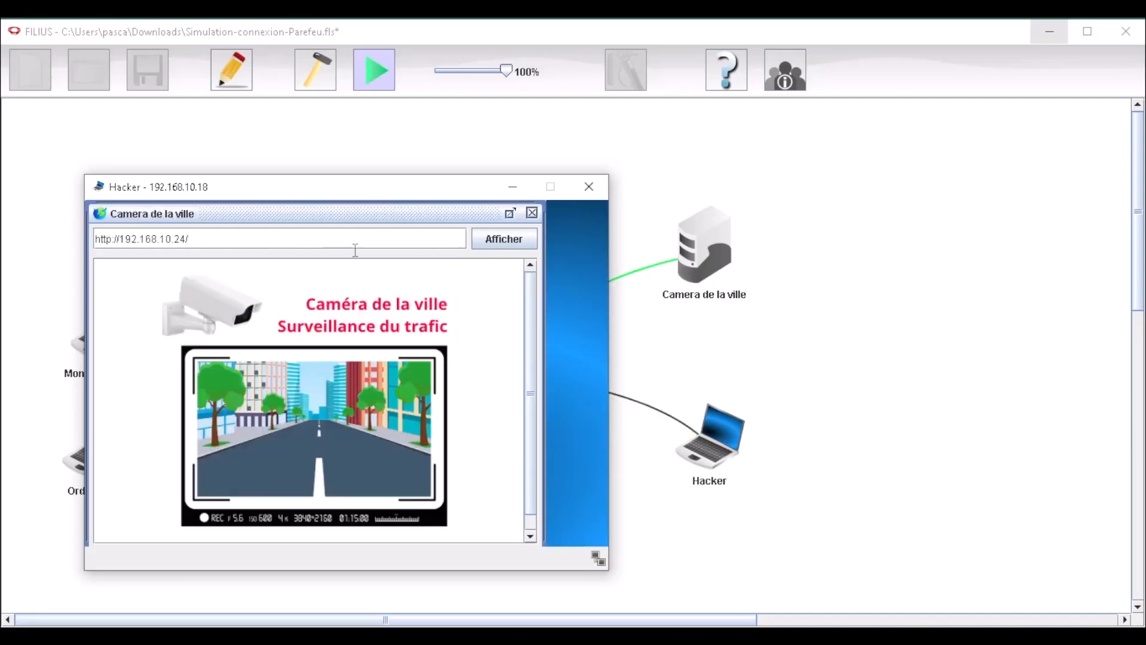
pyautogui.moveTo(386, 191); pyautogui.dragTo(318, 172)
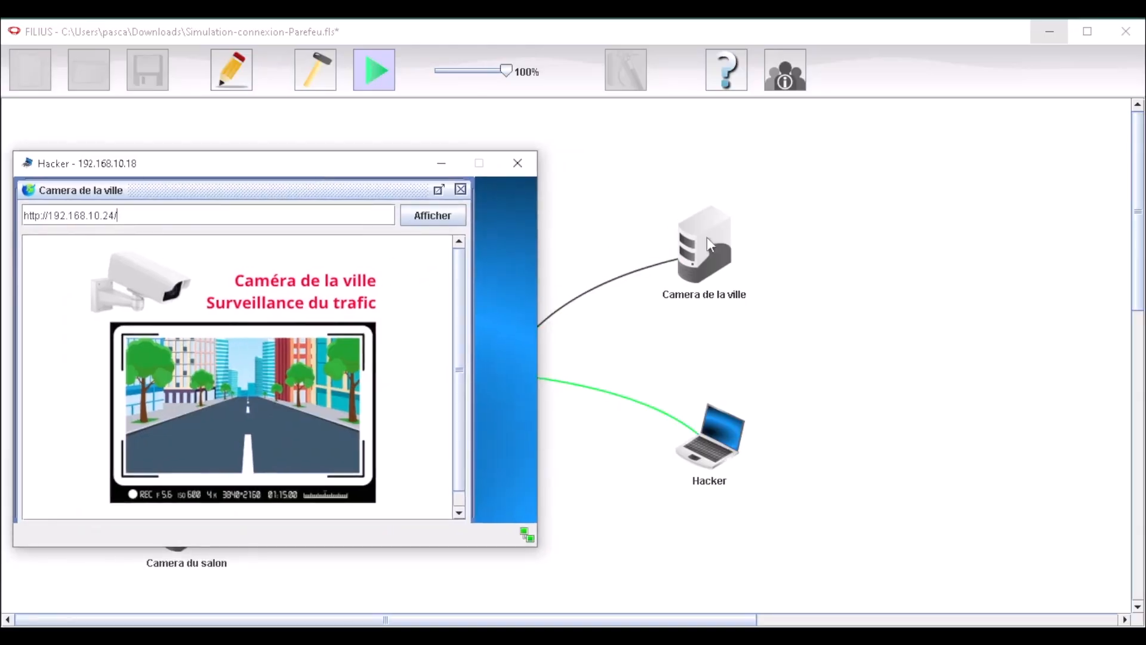
pyautogui.moveTo(382, 173); pyautogui.dragTo(880, 189)
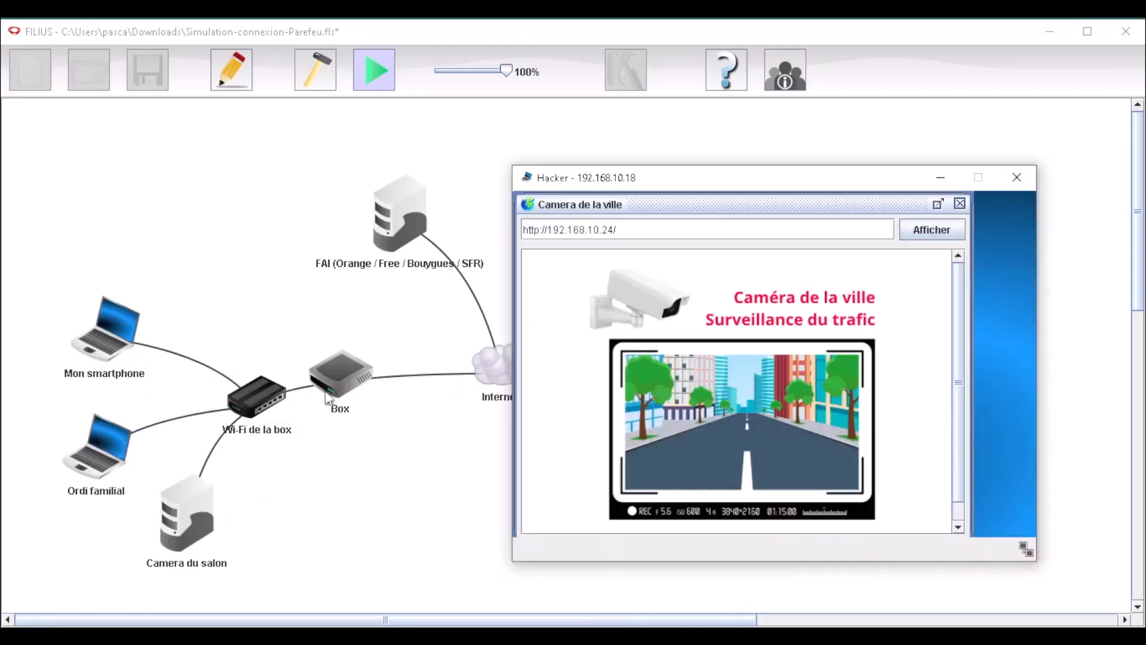
pyautogui.moveTo(707, 175); pyautogui.dragTo(804, 218)
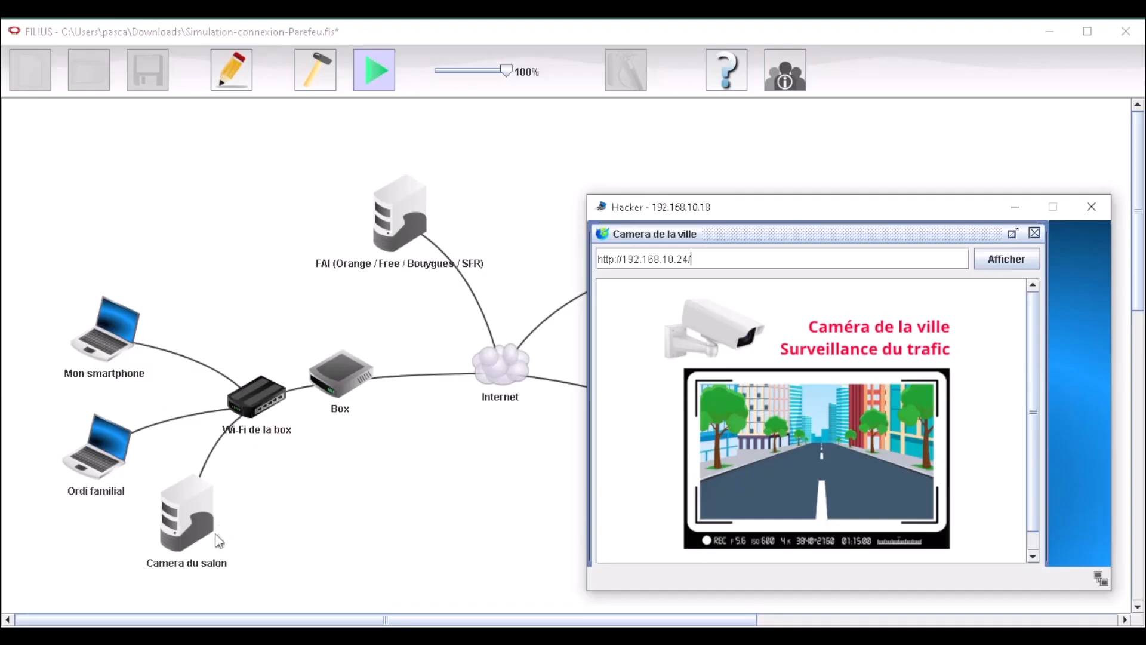
# Load the living-room camera page at 192.168.0.99 in the Hacker's browser, and close the Hacker window after viewing it
pyautogui.moveTo(733, 212); pyautogui.dragTo(761, 204)
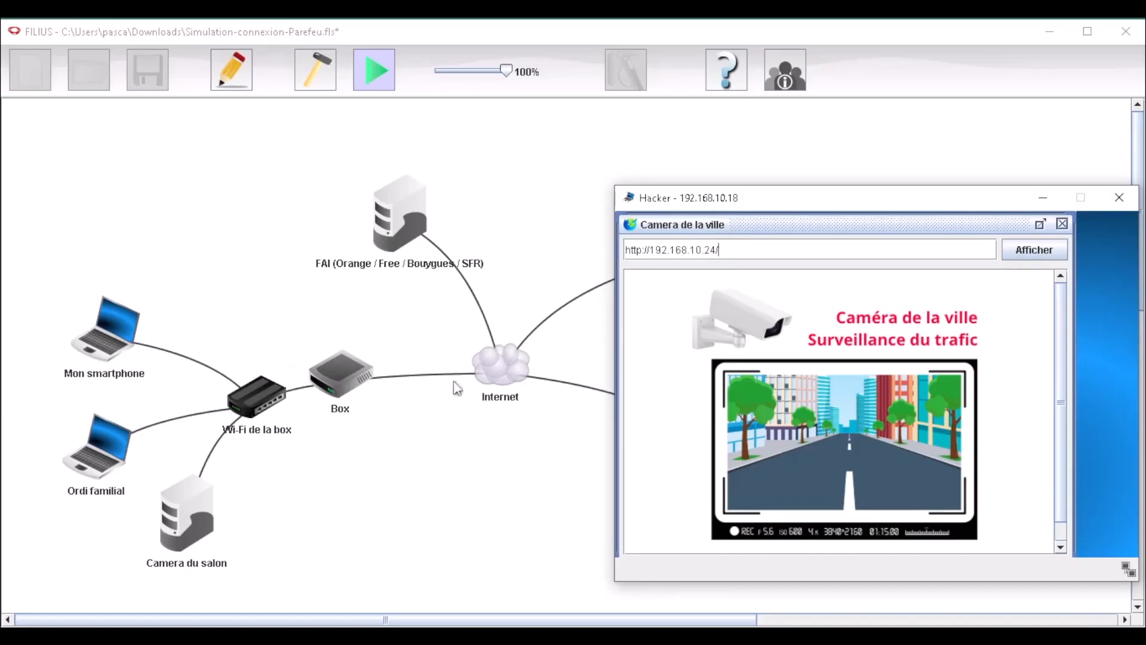
pyautogui.click(717, 248)
pyautogui.moveTo(720, 248); pyautogui.dragTo(690, 251)
pyautogui.press('BackSpace')
pyautogui.write('0.99')
pyautogui.press('Return')
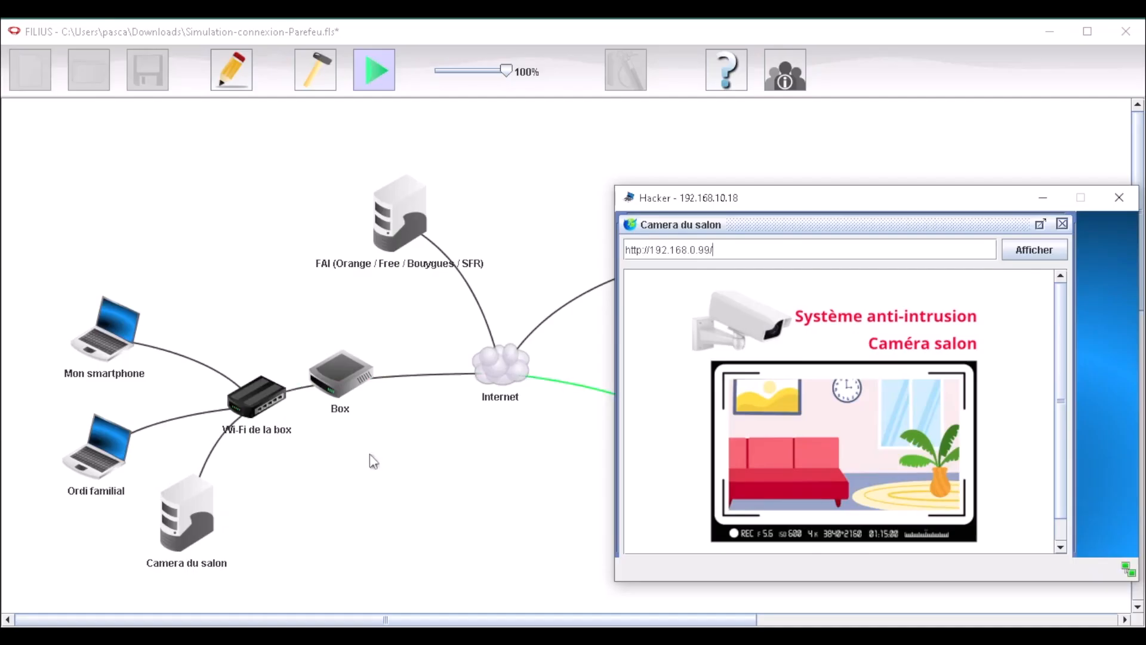
pyautogui.click(1118, 198)
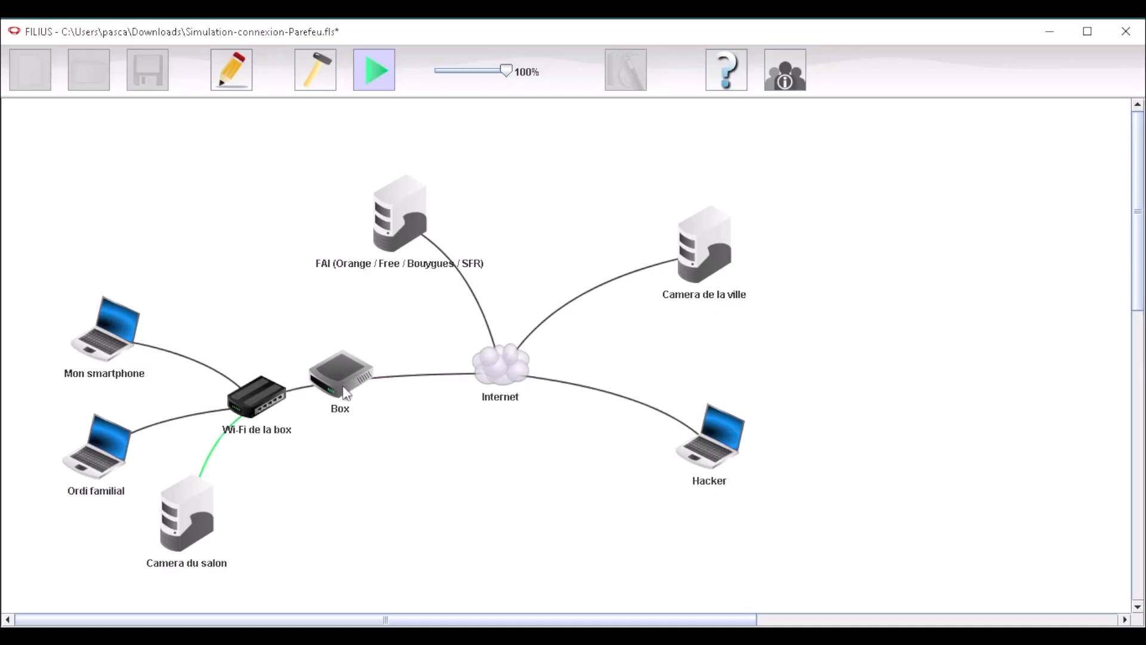
# Switch to design mode and activate the firewall on the Box router, leaving the ICMP and SYN filters off
pyautogui.click(320, 82)
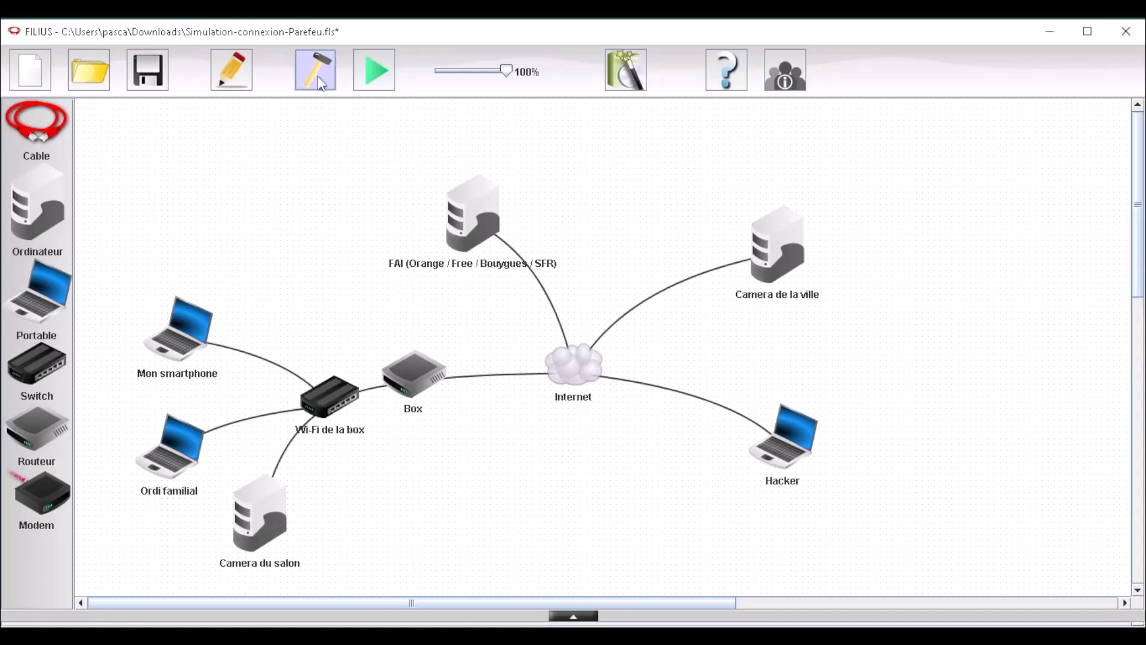
pyautogui.doubleClick(414, 374)
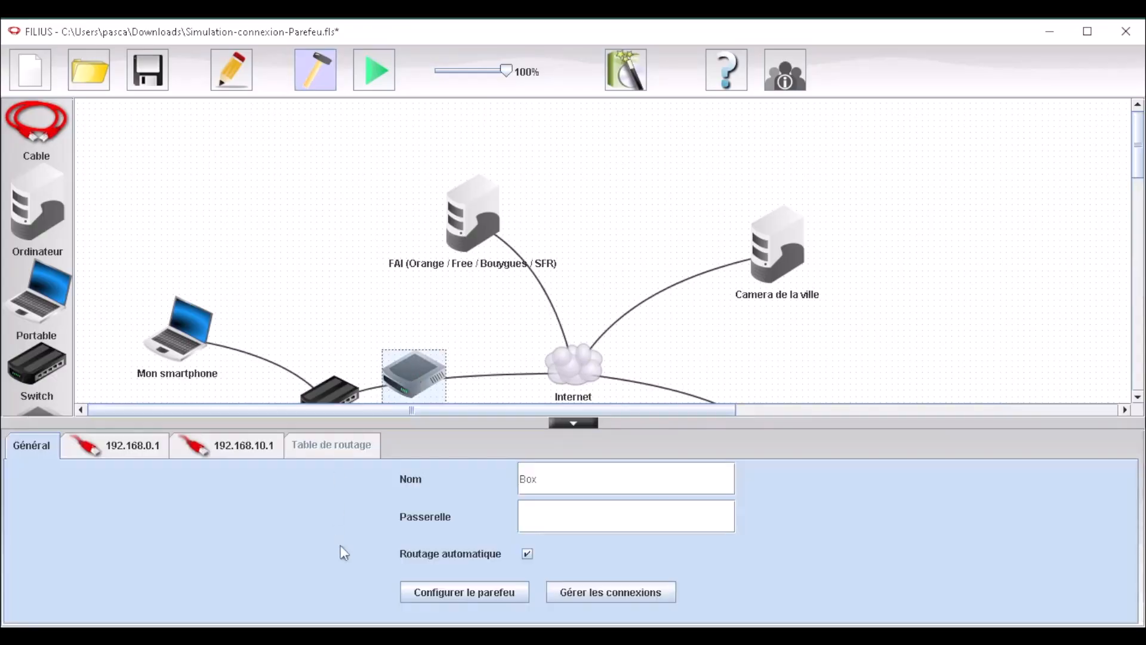
pyautogui.click(481, 594)
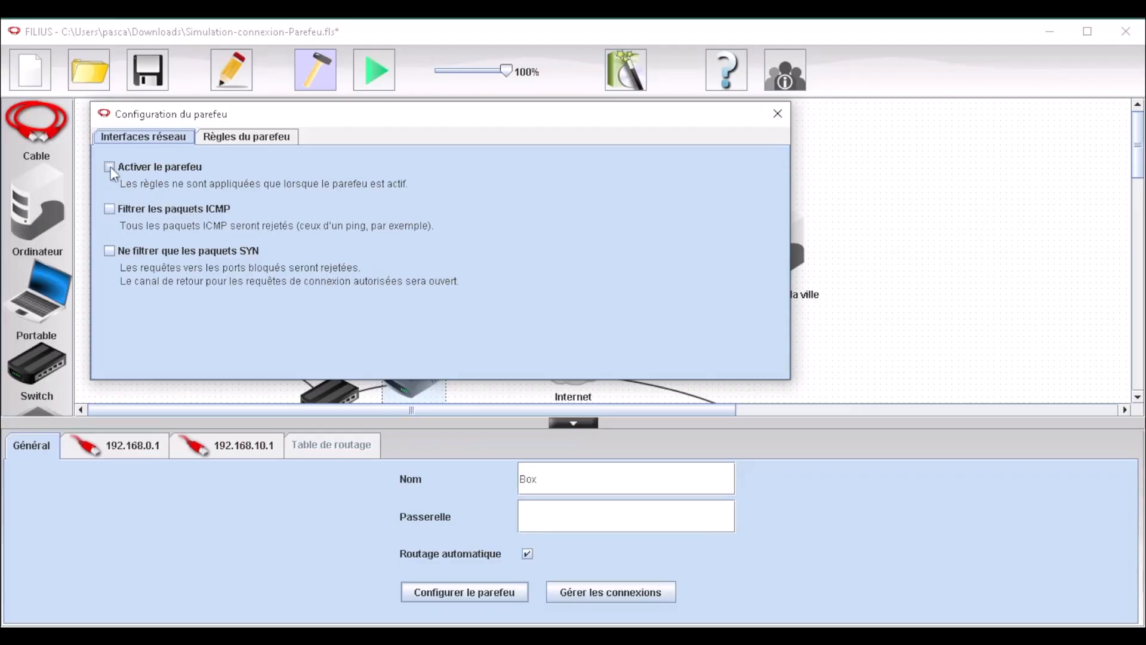
pyautogui.click(111, 168)
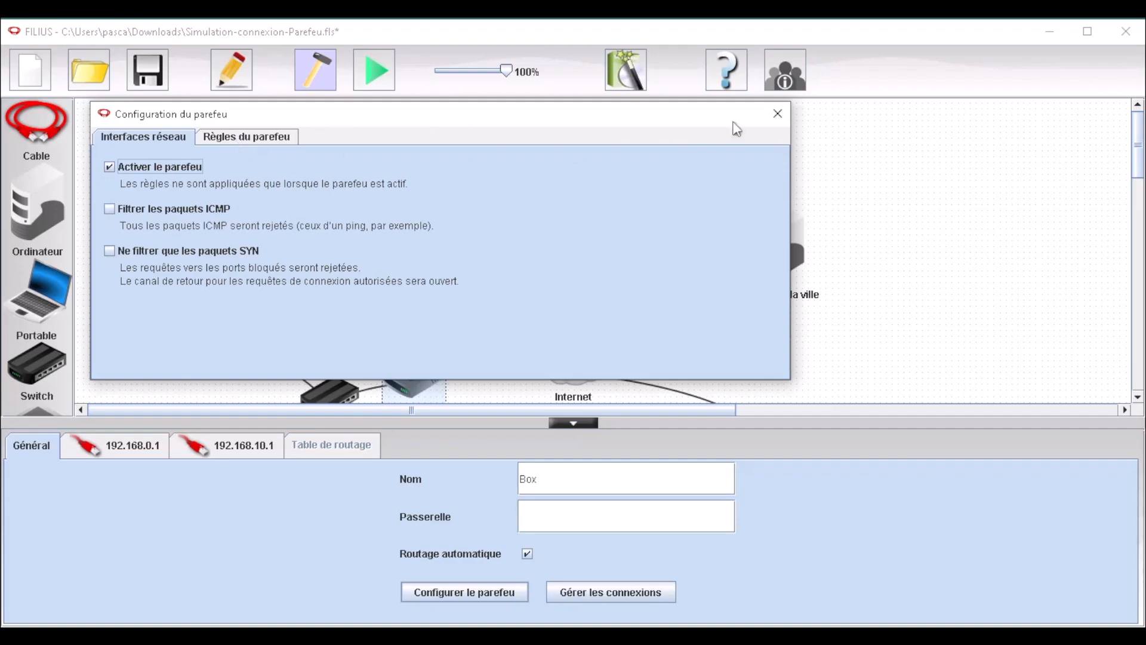
pyautogui.click(777, 114)
pyautogui.click(876, 155)
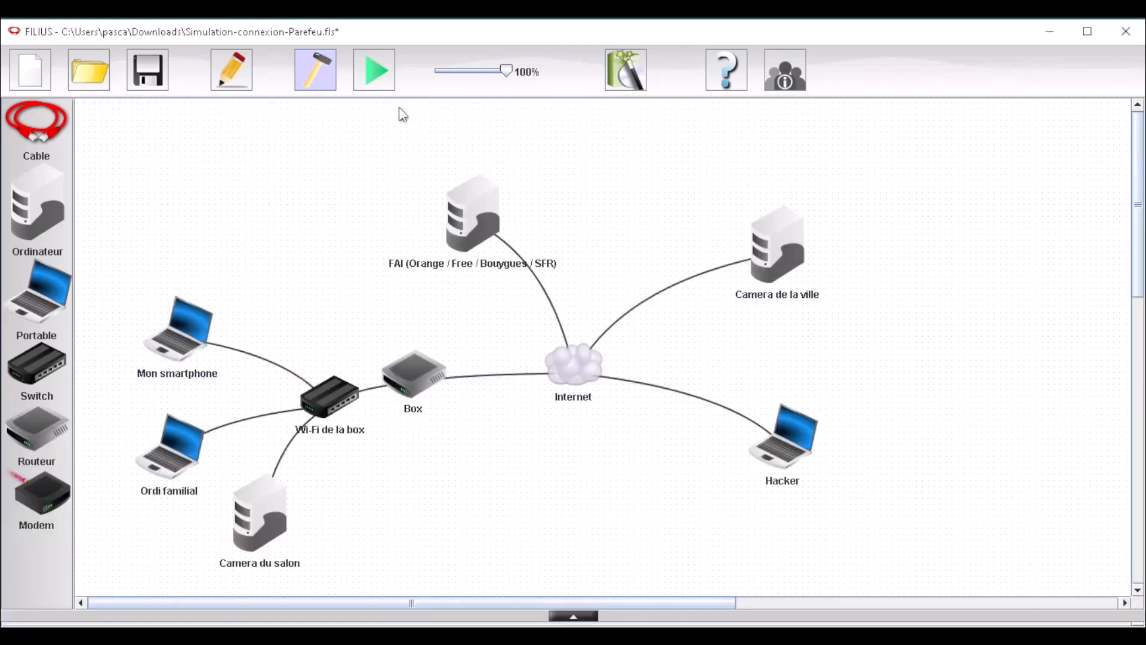
# Restart the simulation and reopen the web browser on the Hacker laptop, with its window clear of the home network
pyautogui.click(379, 80)
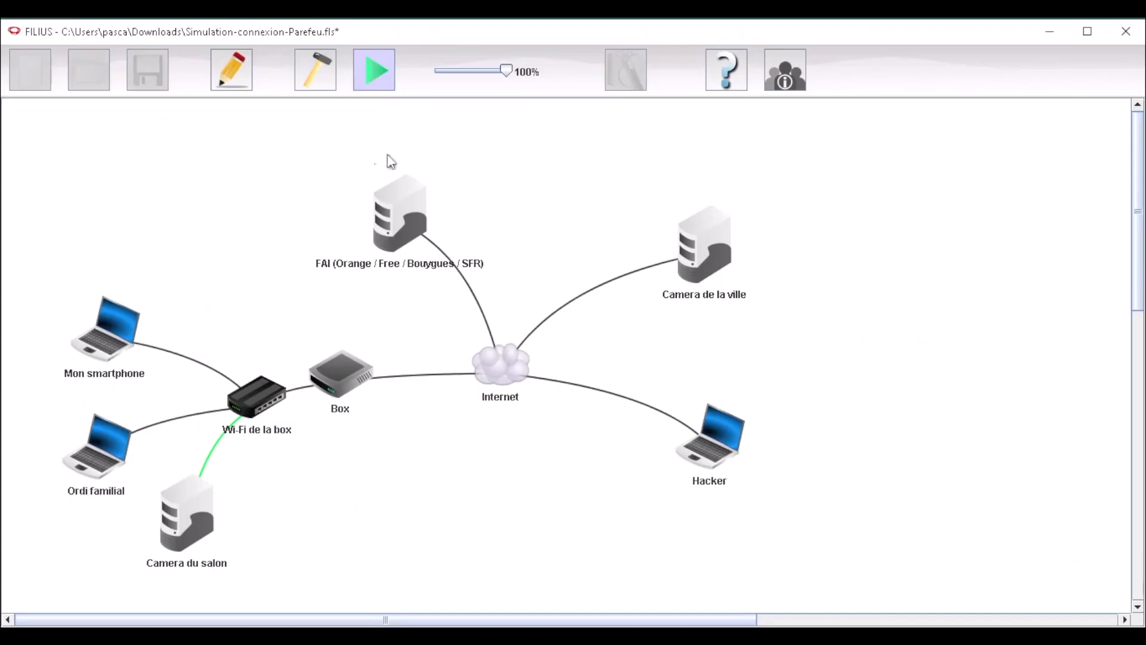
pyautogui.click(723, 457)
pyautogui.moveTo(425, 77); pyautogui.dragTo(899, 188)
pyautogui.click(840, 241)
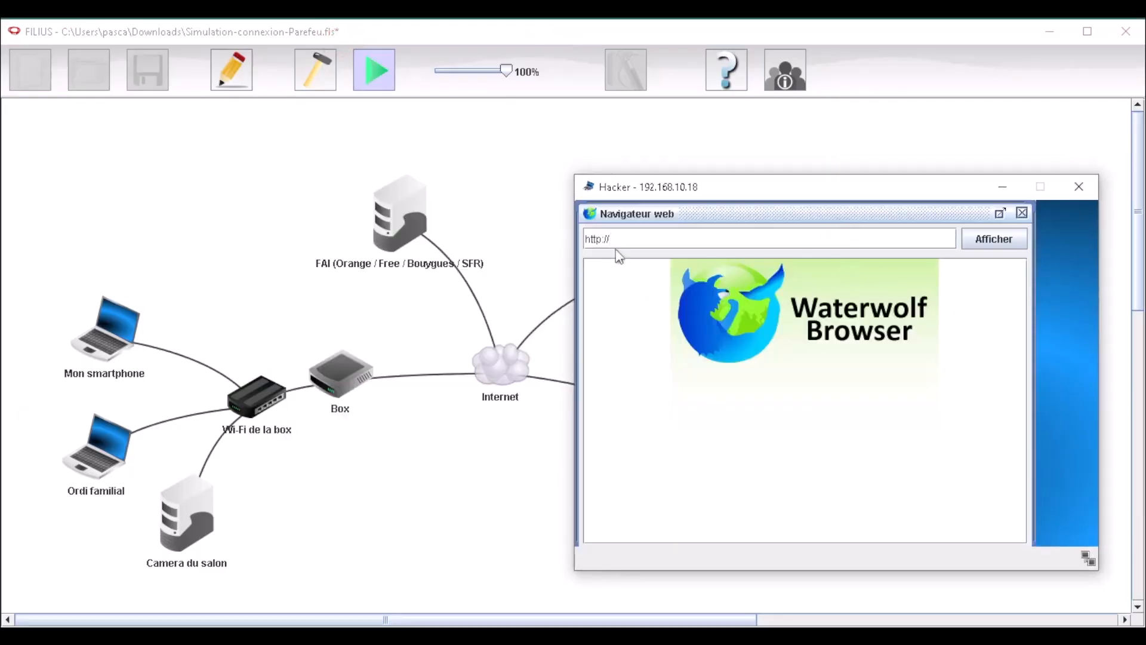
# Try to load the living-room camera page at 192.168.0.99 from the Hacker's browser and move its window to reveal the whole network
pyautogui.write('192.168.0.99')
pyautogui.press('Return')
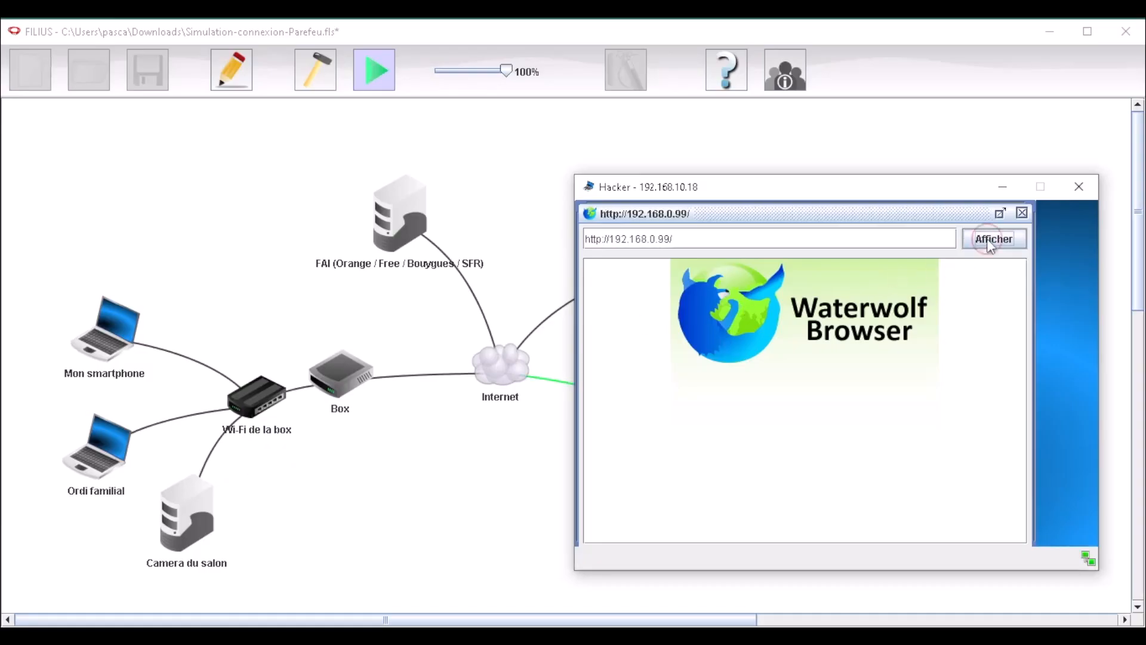
pyautogui.moveTo(790, 195); pyautogui.dragTo(819, 204)
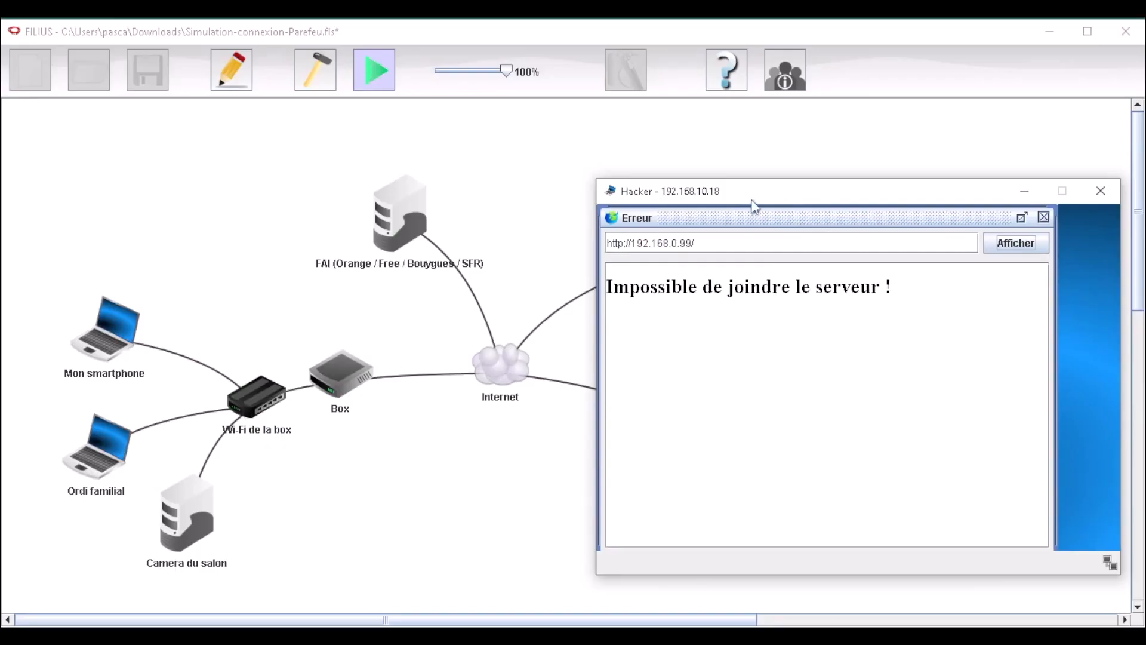
pyautogui.moveTo(752, 195); pyautogui.dragTo(907, 200)
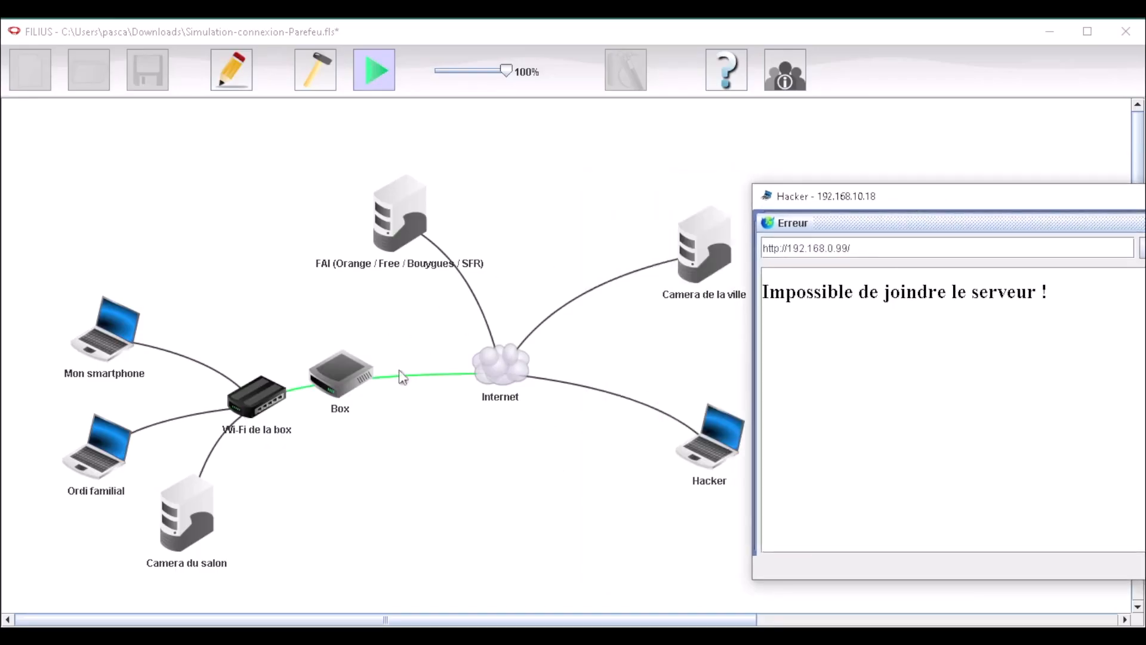